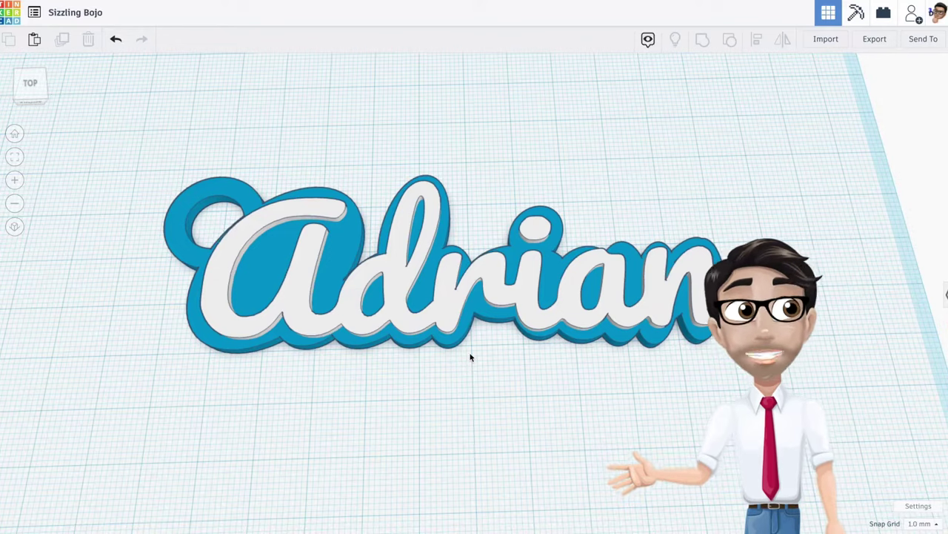
Rename the Tinkercad design to the person's first name plus 'Name Plate'
click(78, 13)
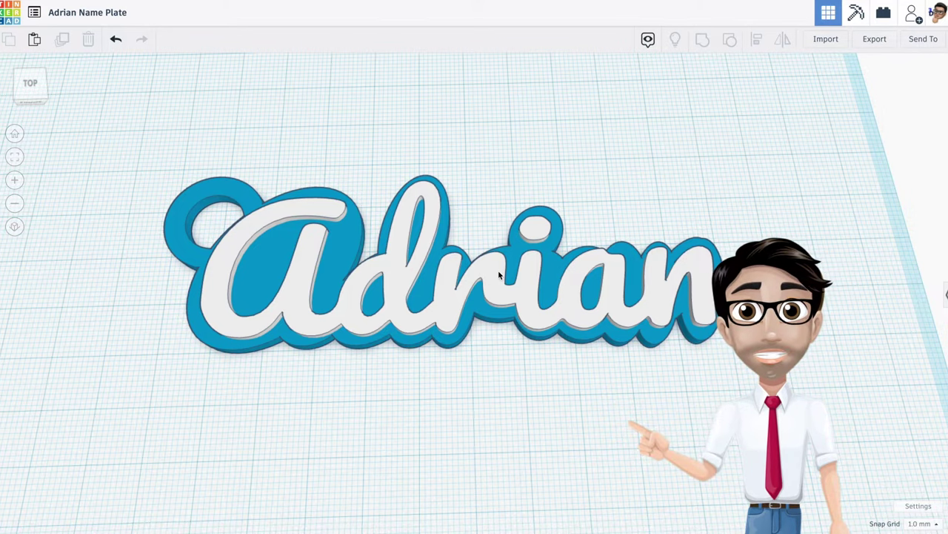
Orbit the view to inspect the nameplate model from another angle
right_drag(495, 277, 477, 294)
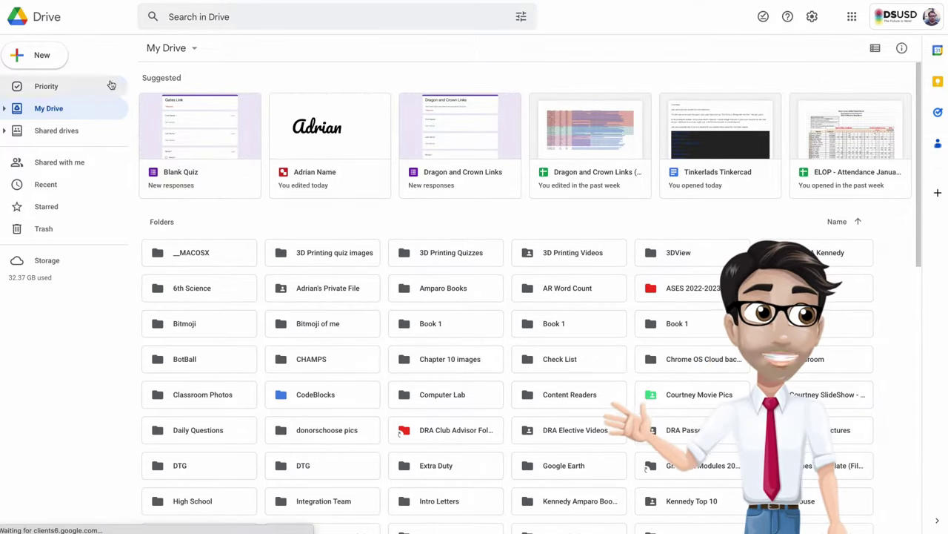
Create a new blank Google Drawings file from Drive's New > More menu
click(48, 59)
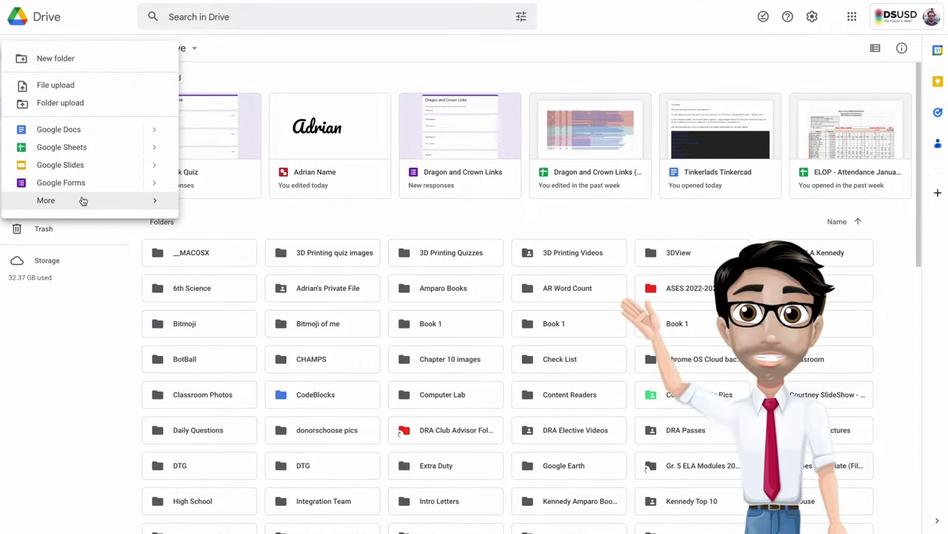
mouse_move(82, 200)
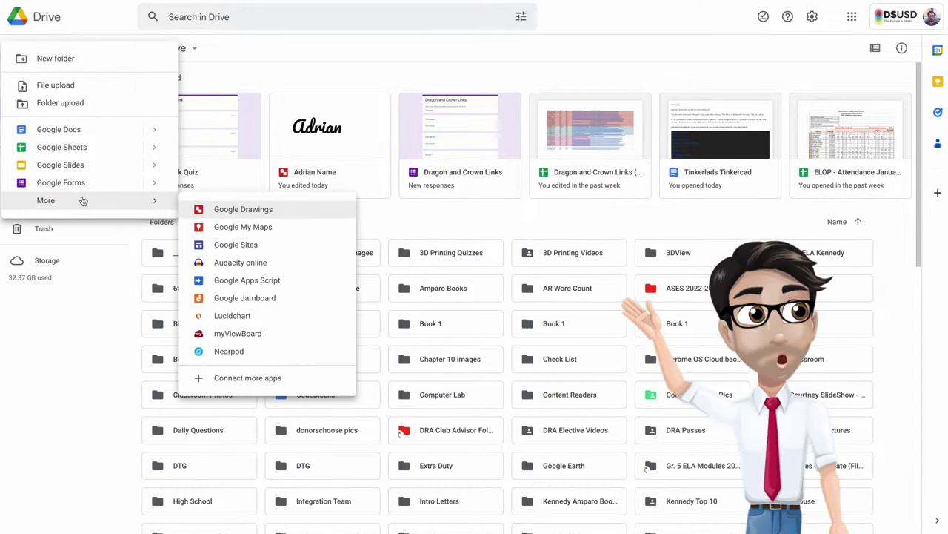
click(225, 209)
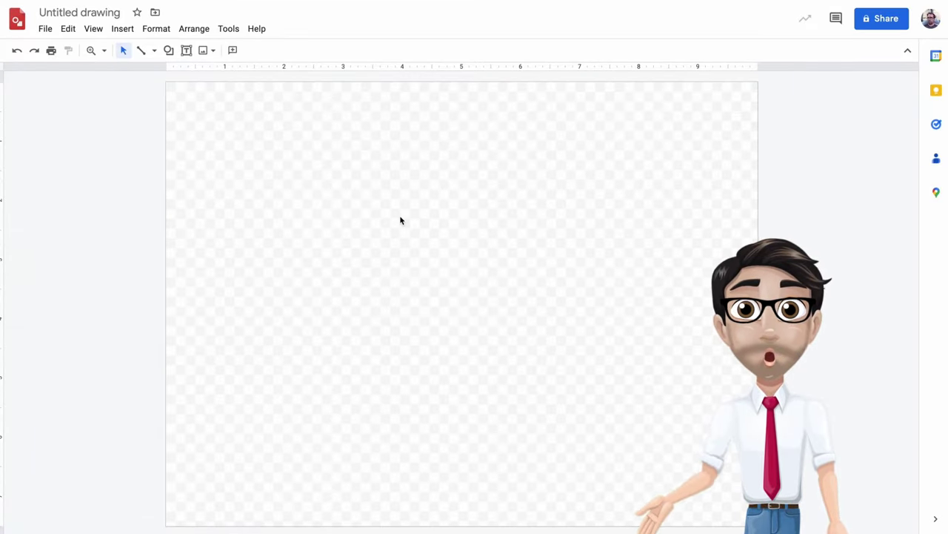
Retitle the untitled drawing as the person's first name plus 'Drawing'
click(80, 15)
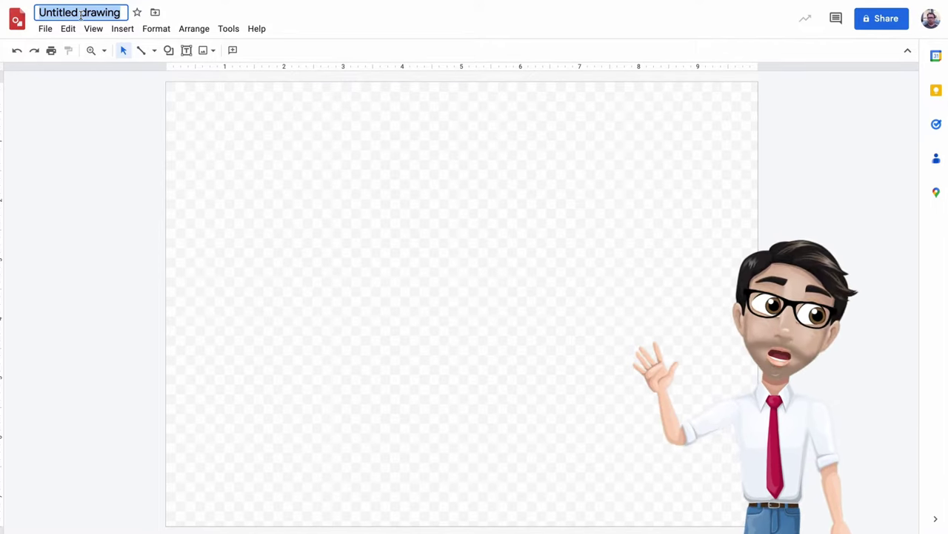
text(Adrian)
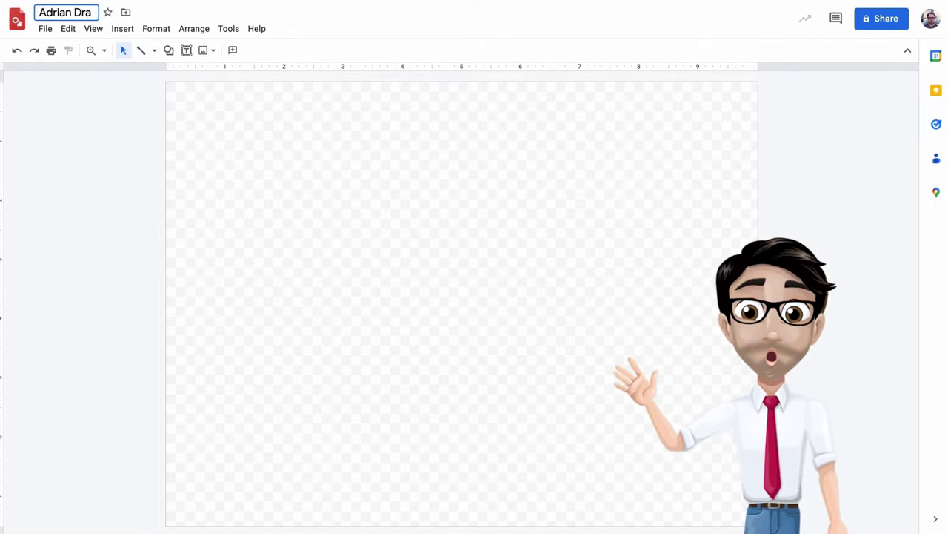
click(149, 120)
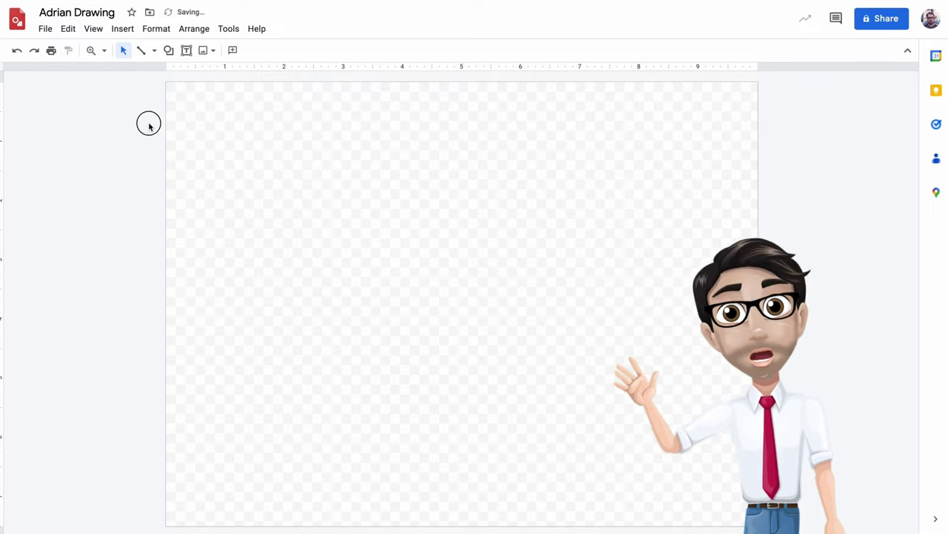
Draw a wide text box holding the first name and set its font size to 72
click(187, 52)
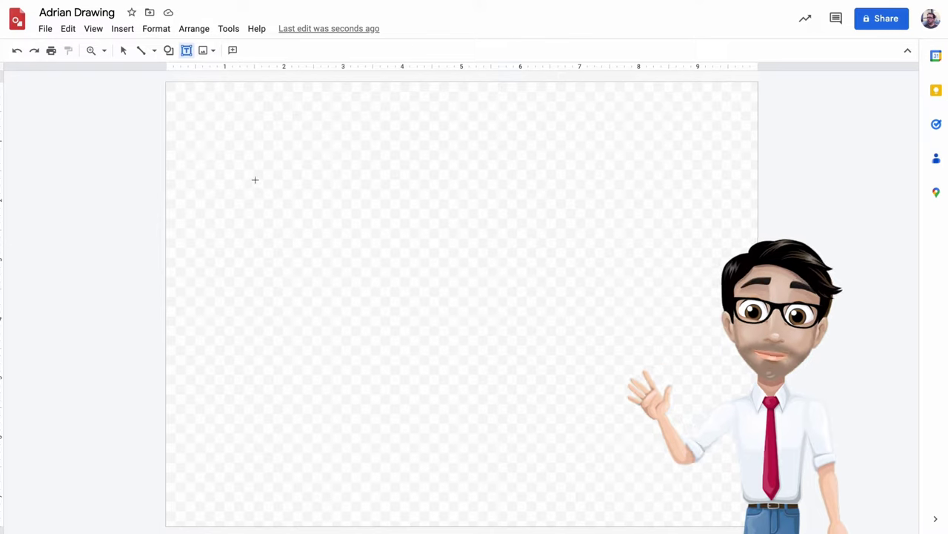
drag(315, 232, 694, 358)
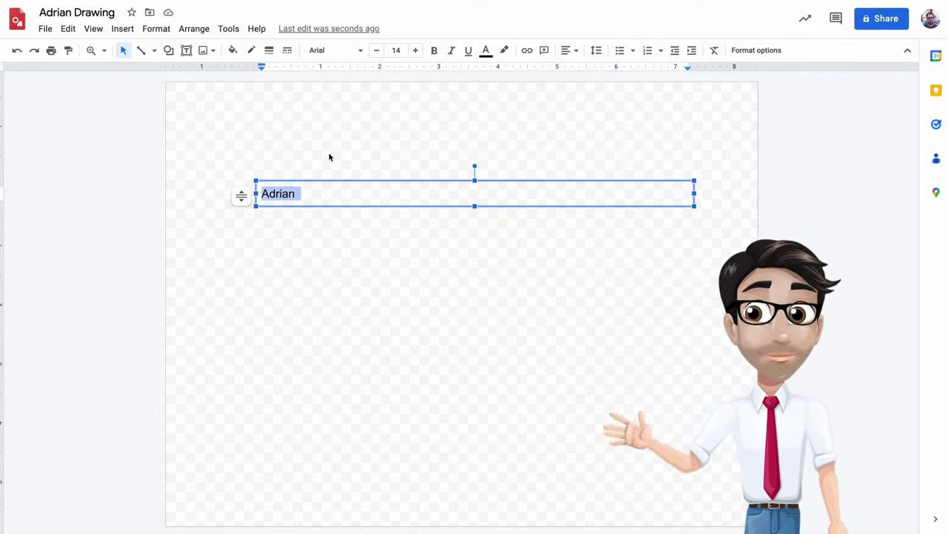
click(416, 52)
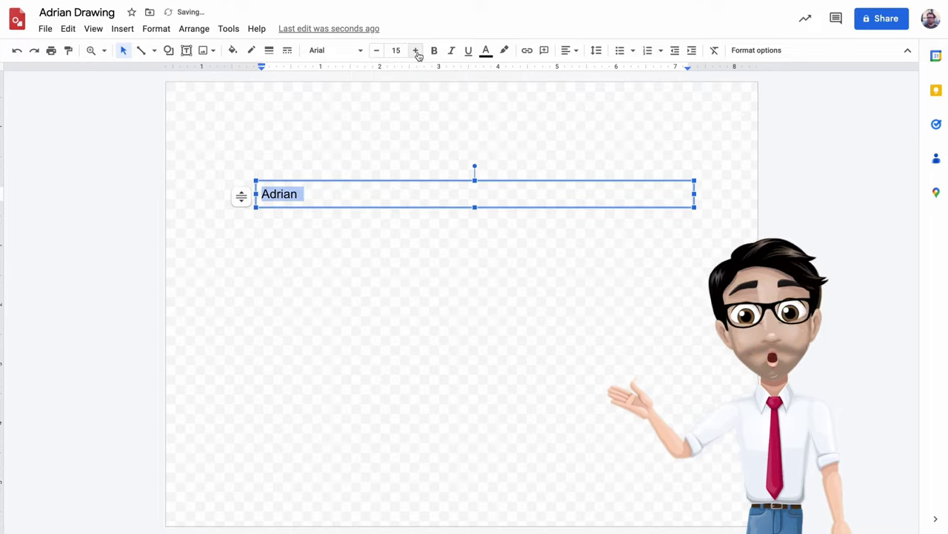
click(397, 51)
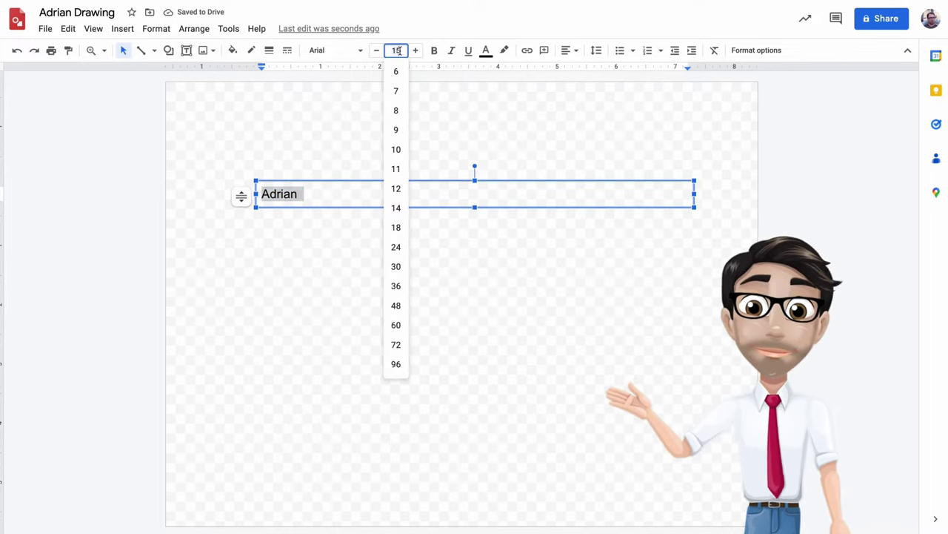
click(397, 345)
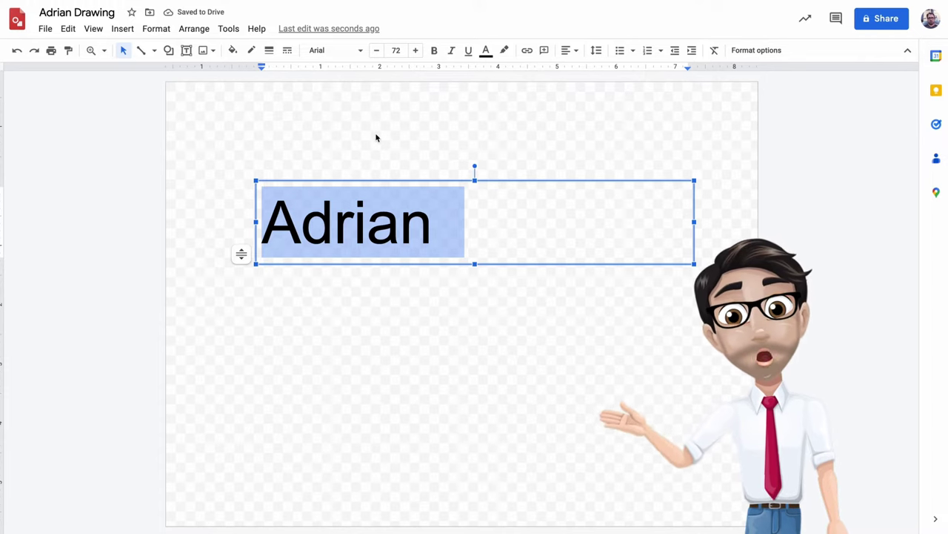
Change the name text to the Pacifico script font, then deselect the text box
click(361, 54)
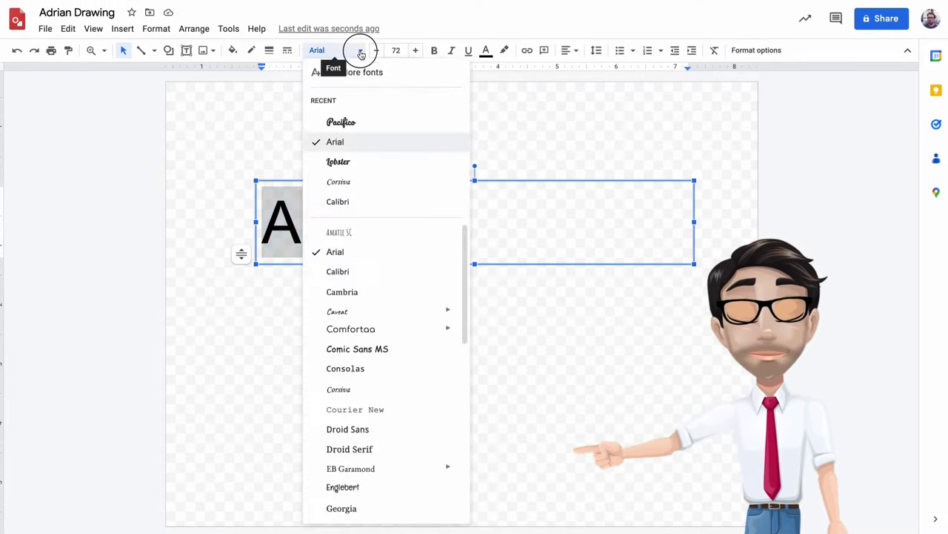
click(361, 129)
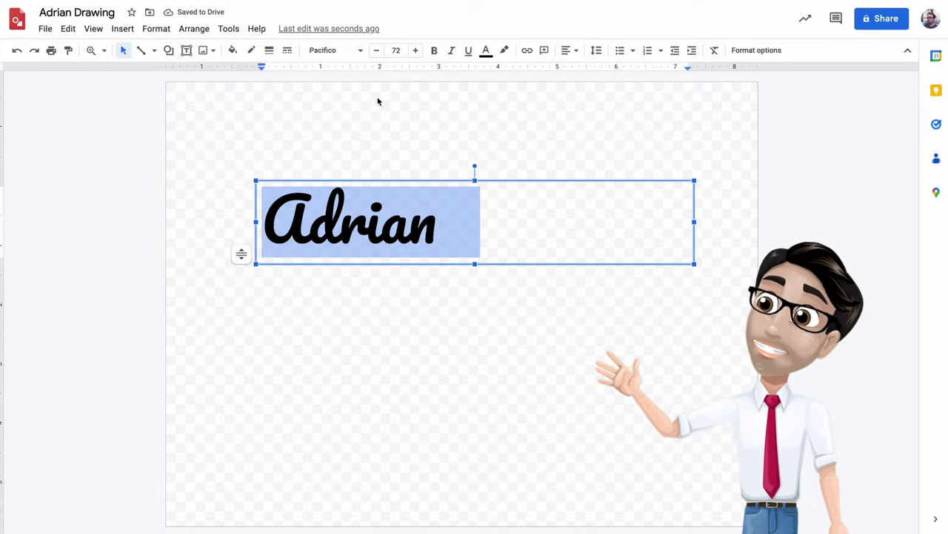
click(363, 53)
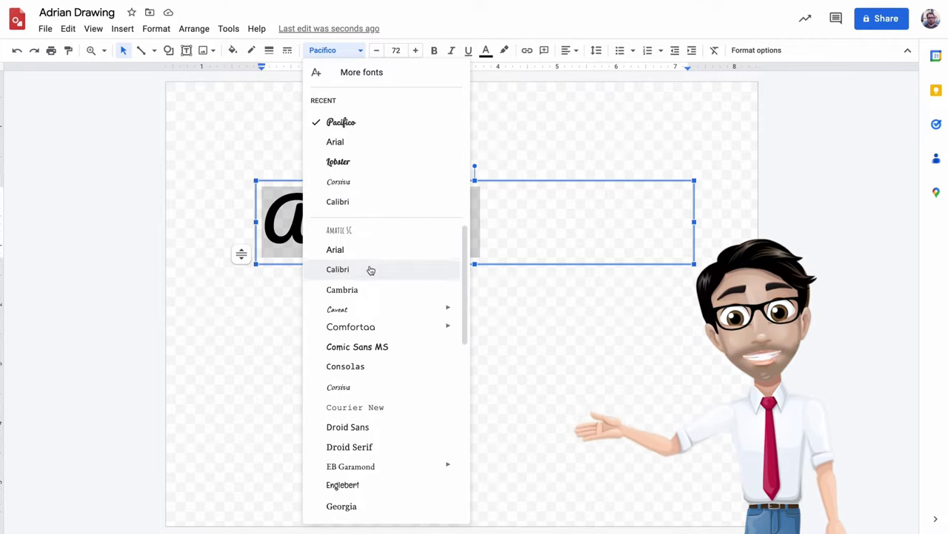
scroll(371, 271, down, 3)
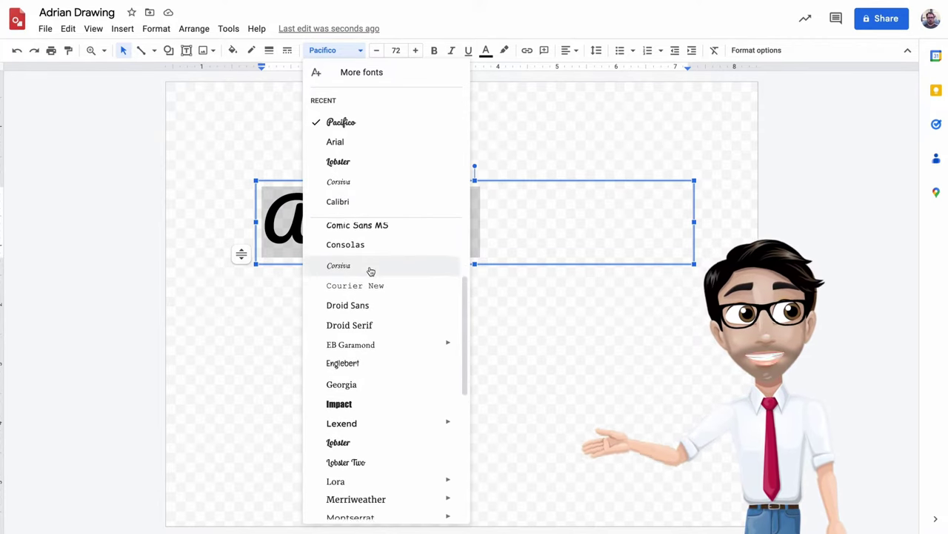
scroll(370, 271, down, 5)
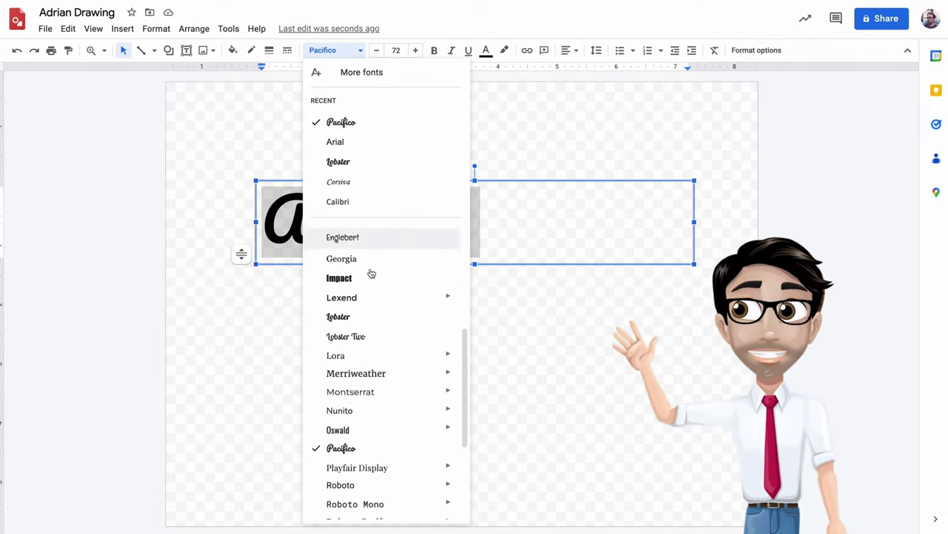
scroll(371, 273, down, 5)
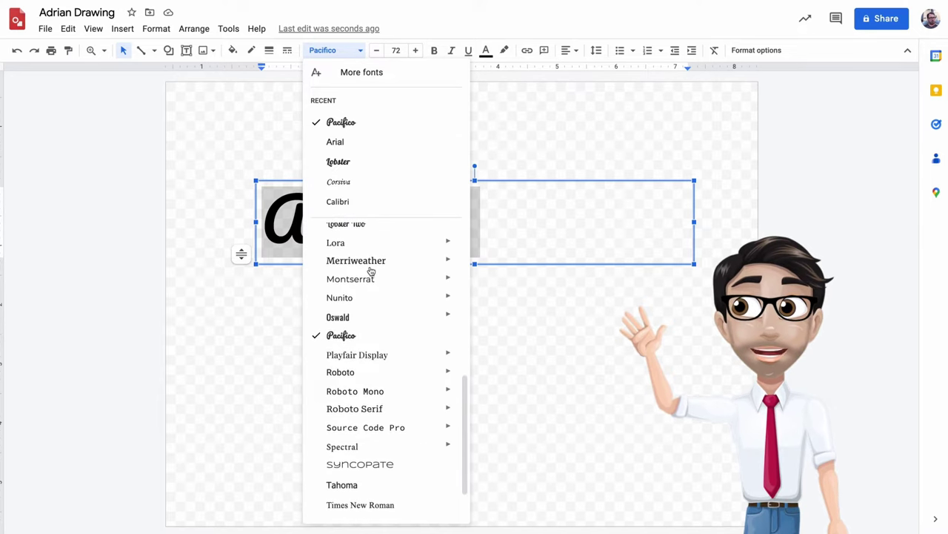
scroll(371, 271, down, 2)
click(567, 315)
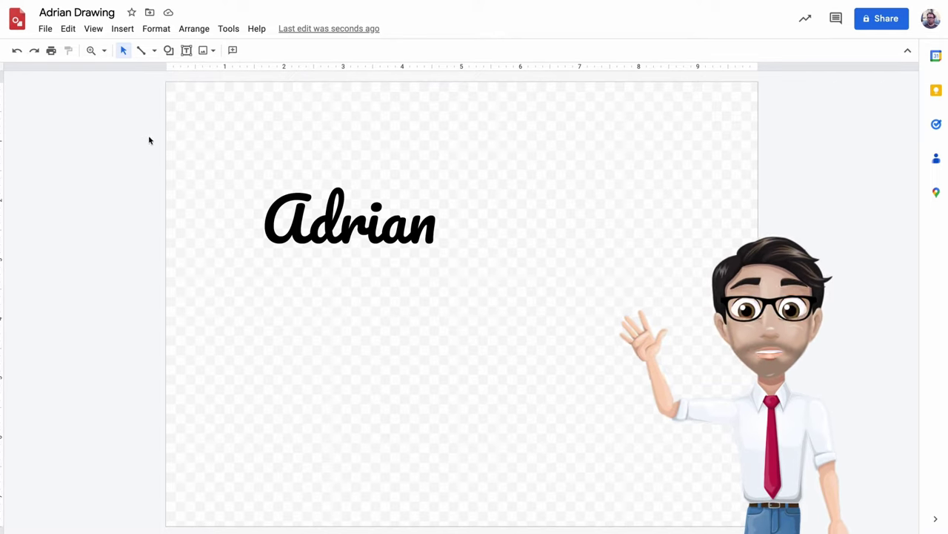
Download the drawing as a JPEG image (.jpg) and save the file
click(44, 29)
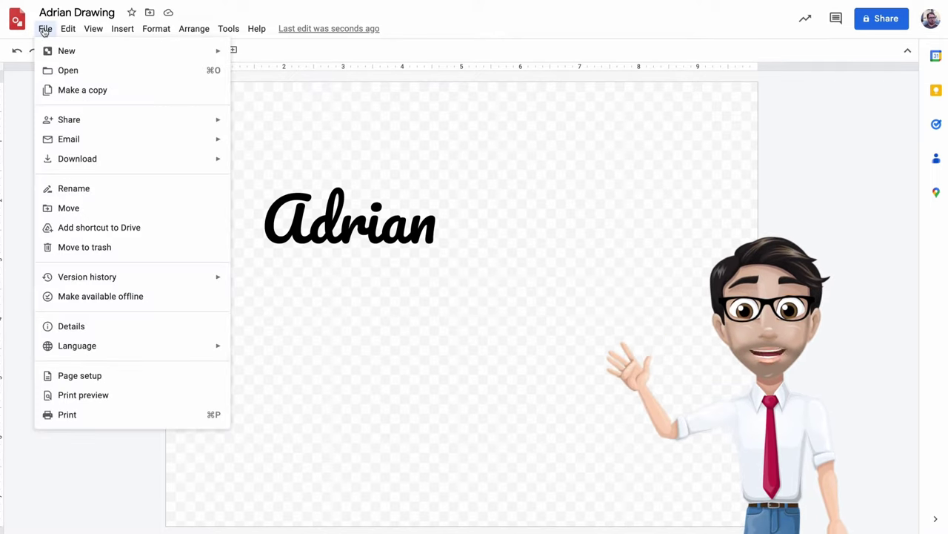
mouse_move(138, 159)
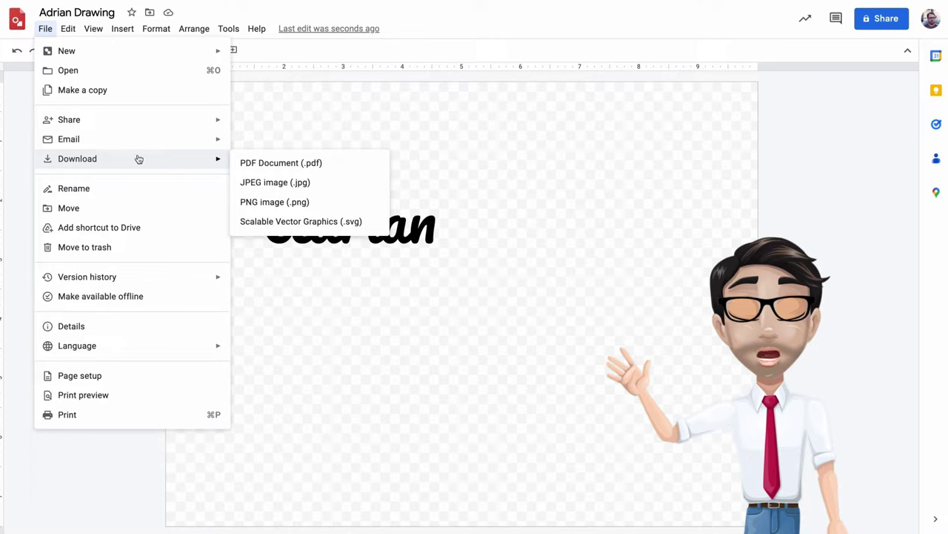
click(277, 183)
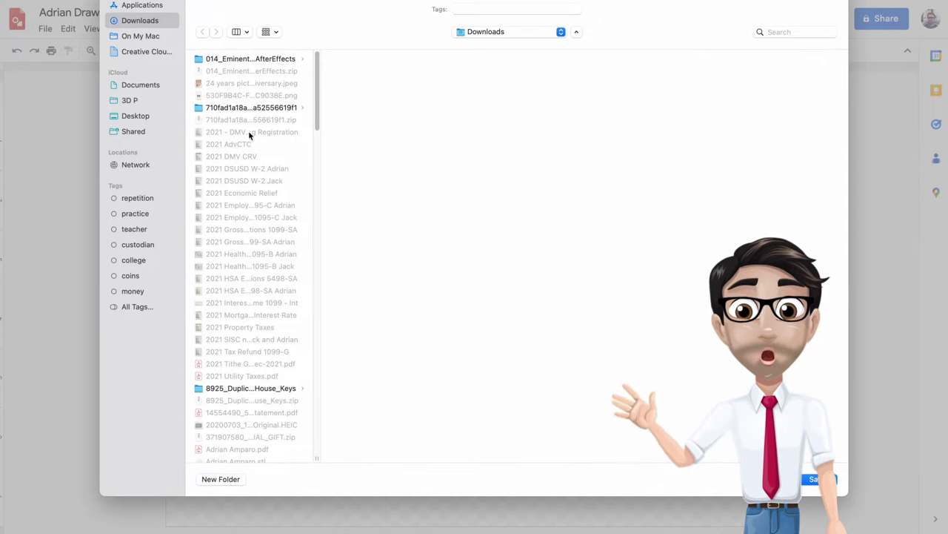
scroll(259, 129, down, 3)
scroll(259, 129, up, 3)
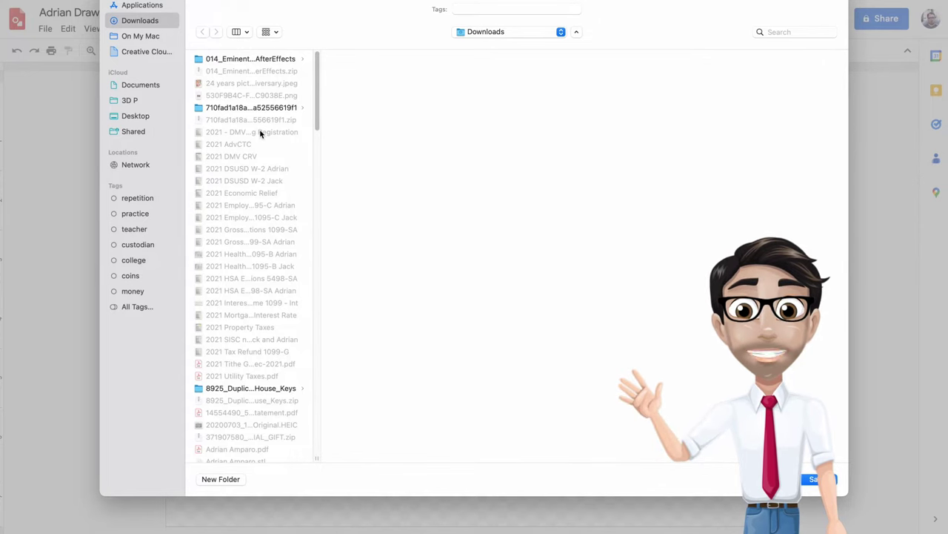
click(817, 480)
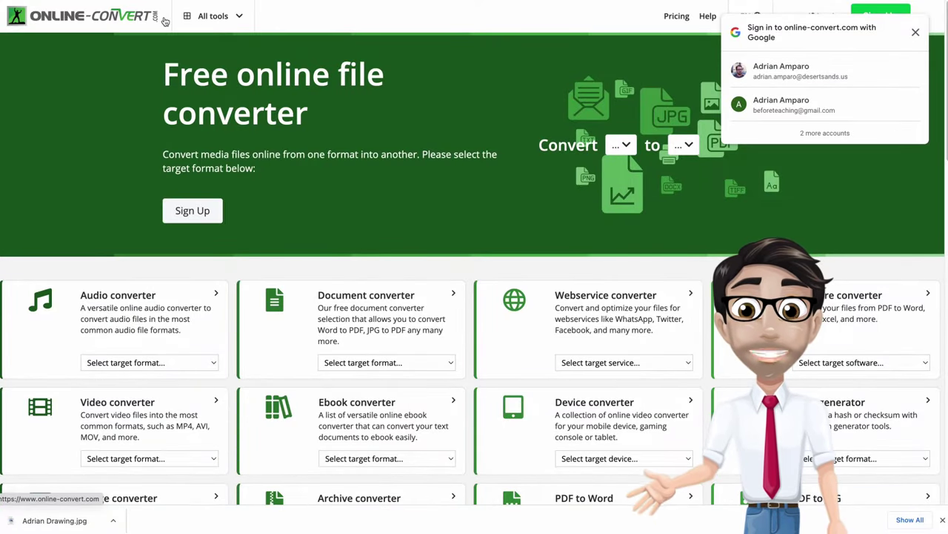
Dismiss the sign-in popup and bring up Online-Convert's image-to-SVG converter file picker
click(916, 32)
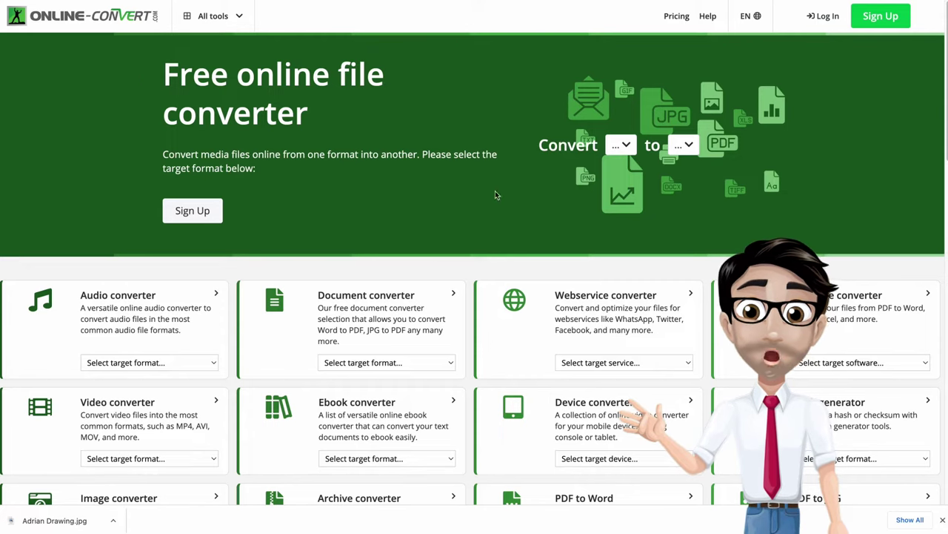
scroll(213, 191, down, 1)
scroll(213, 191, down, 7)
scroll(213, 192, up, 6)
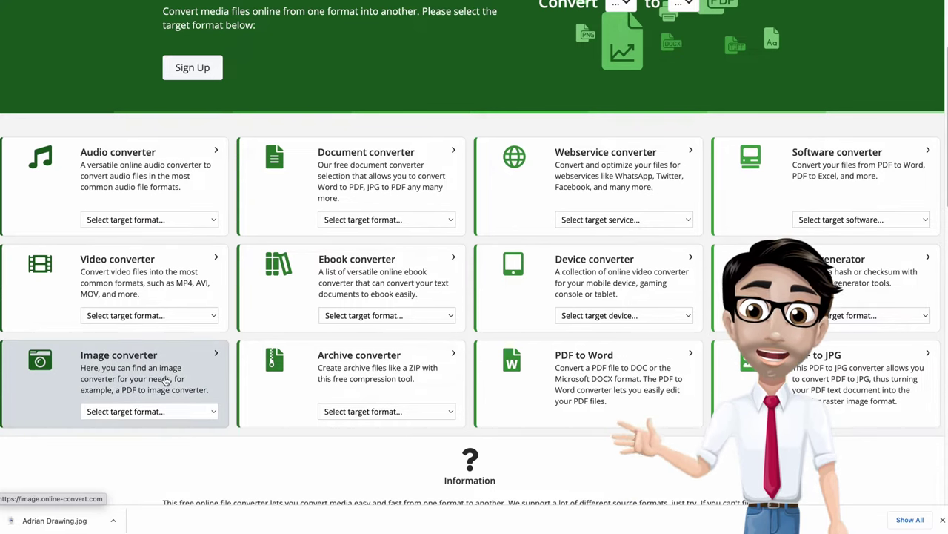
click(210, 413)
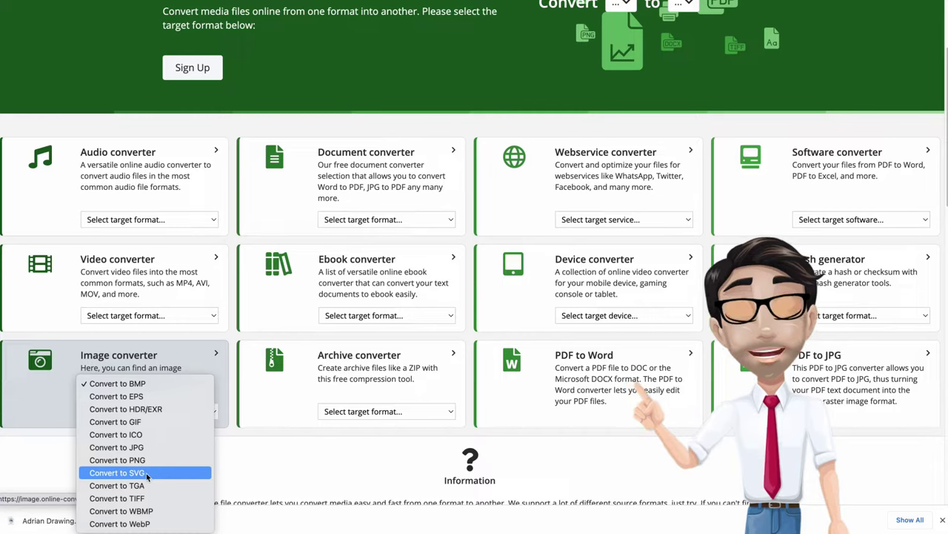
click(146, 473)
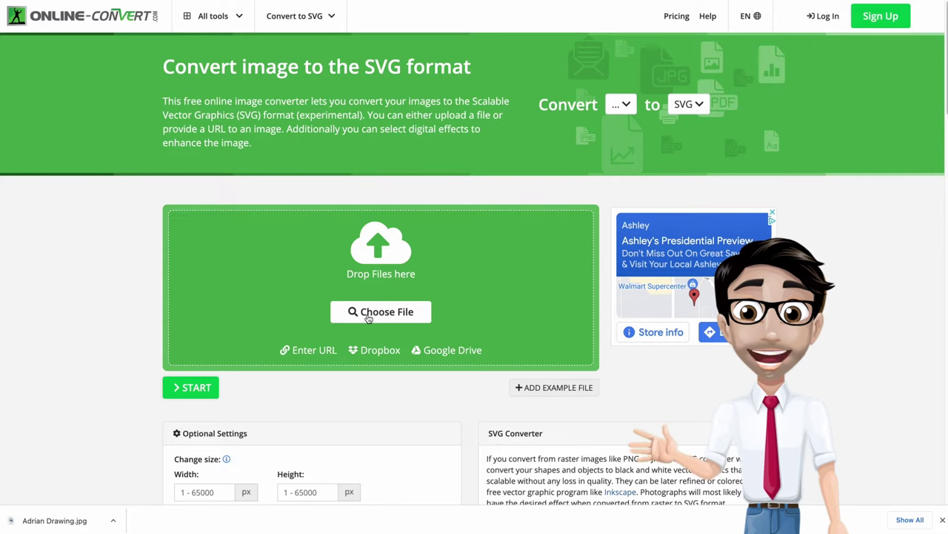
click(368, 317)
Convert the drawing JPG into a 2.74 KB SVG and save it to Downloads
click(288, 54)
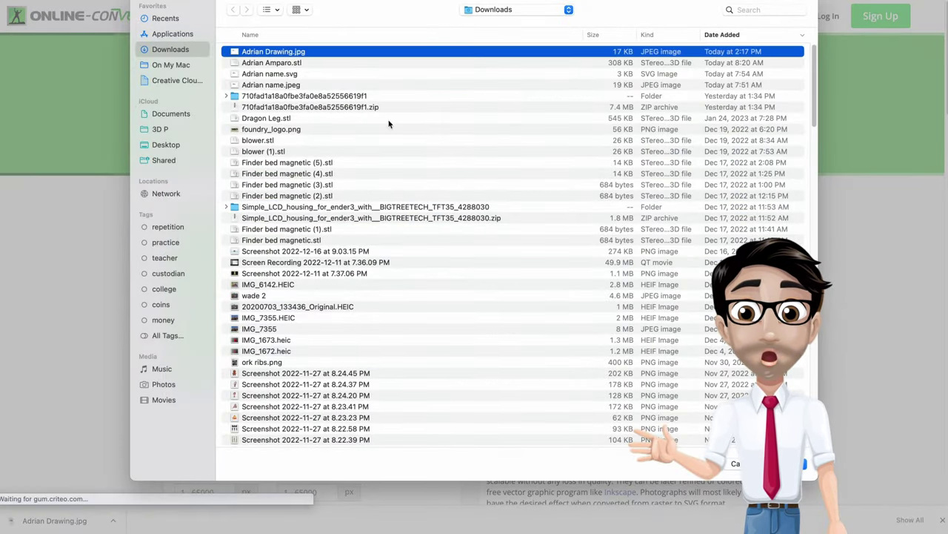
key(Return)
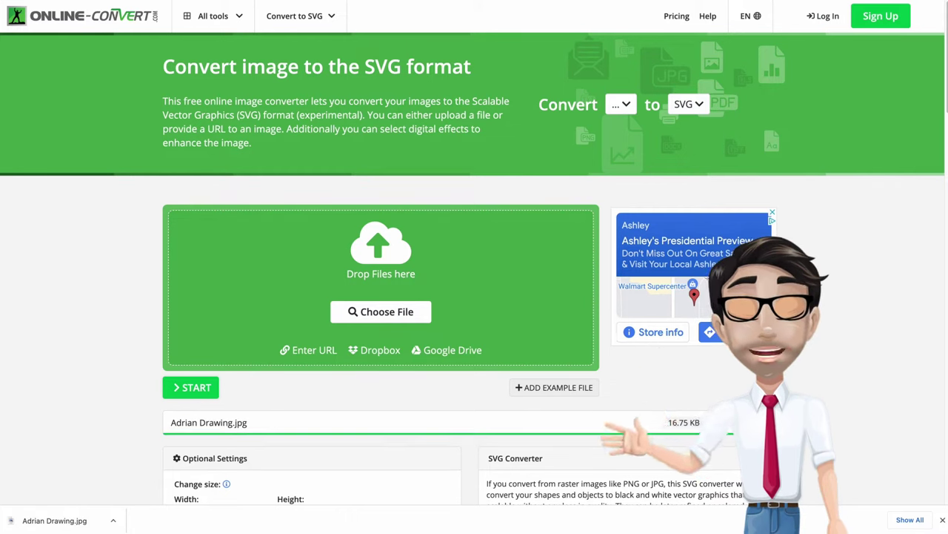
click(199, 390)
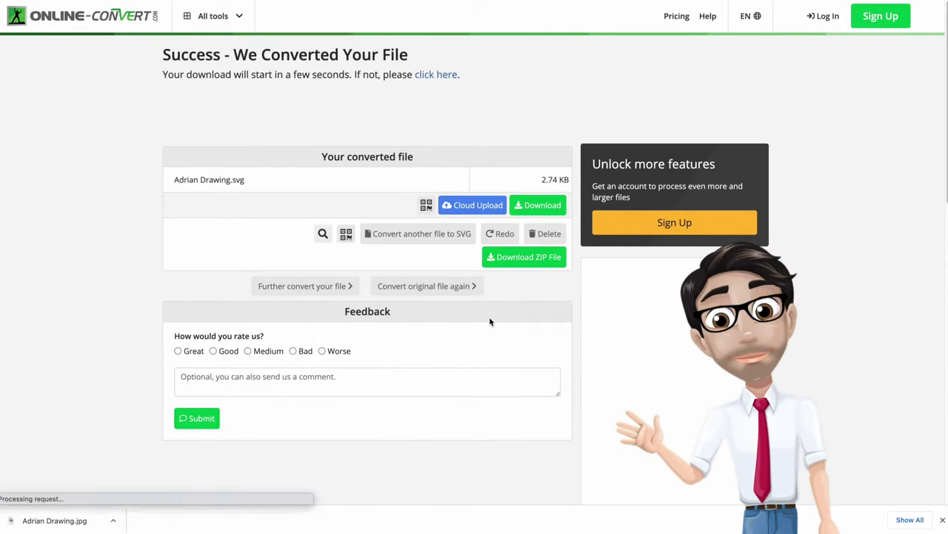
click(540, 207)
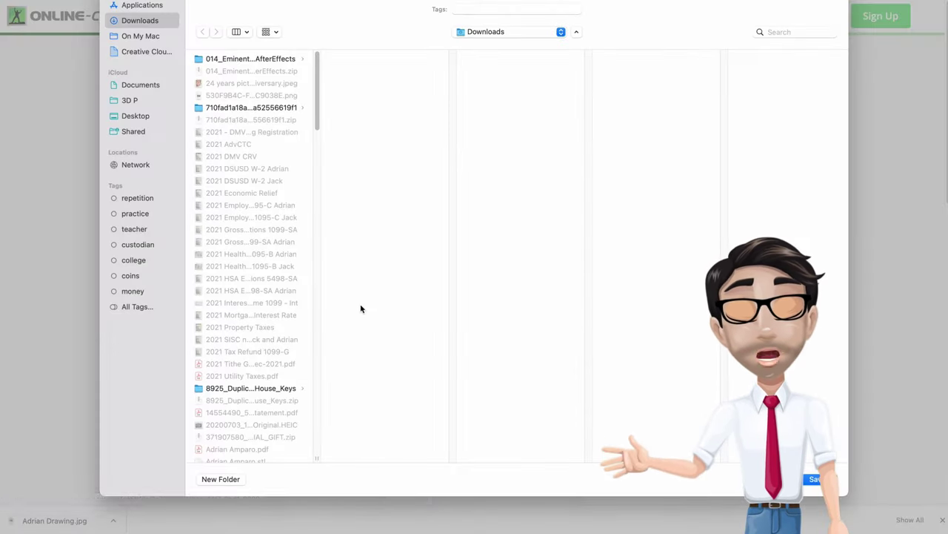
click(817, 479)
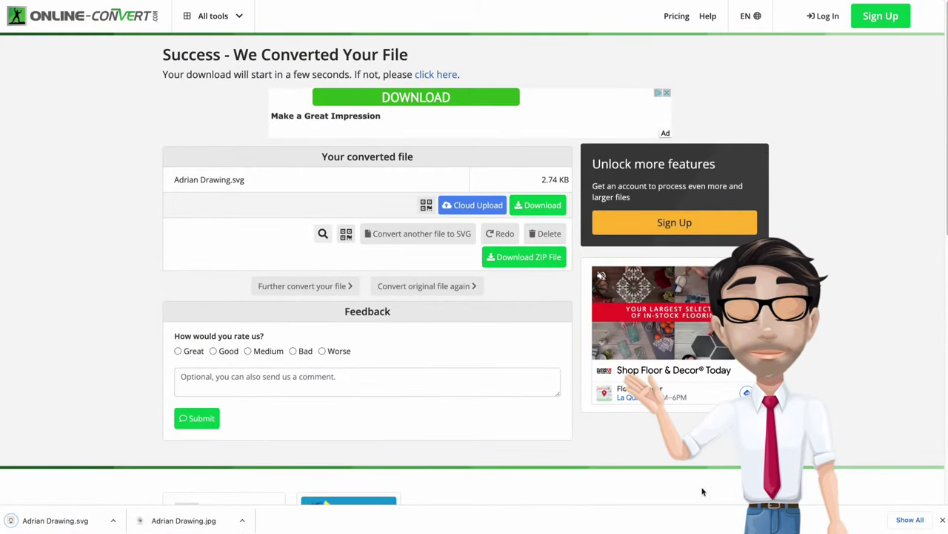
click(943, 520)
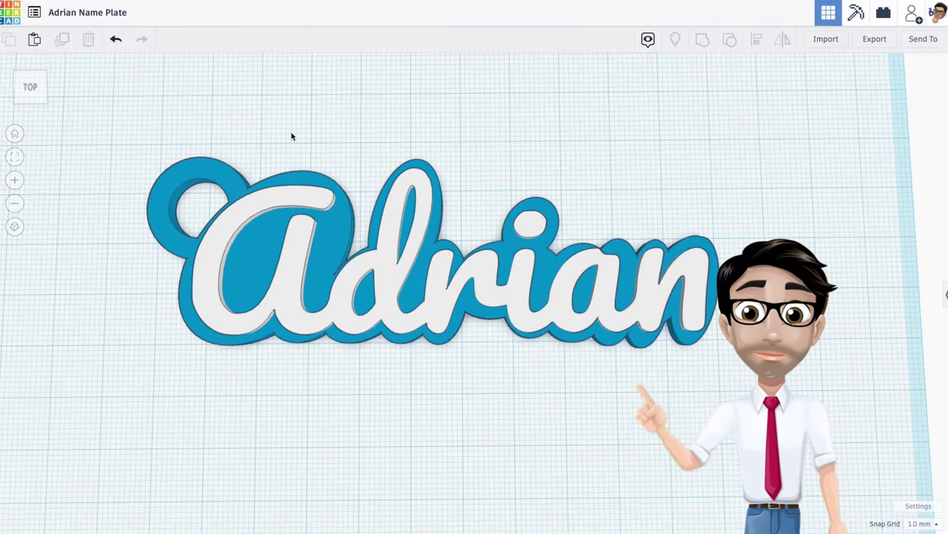
Reopen the blank name plate design from Recent designs and begin importing a shape
click(34, 17)
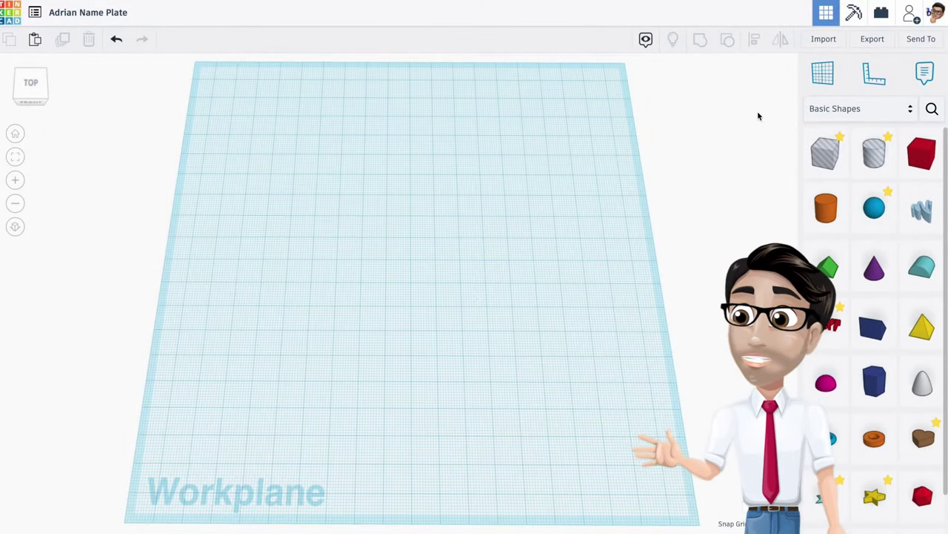
click(822, 40)
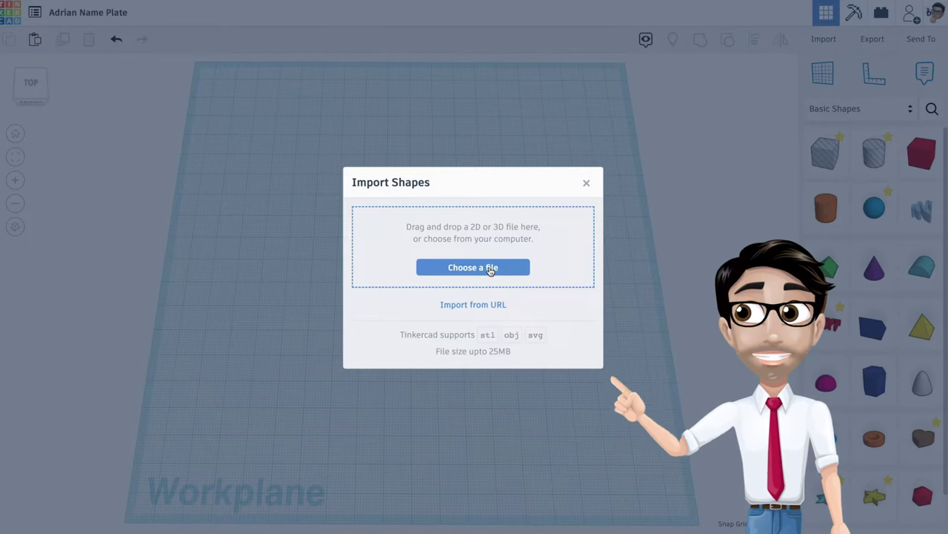
Import Adrian Drawing.svg into the design as a 3D shape at 100% scale
click(486, 266)
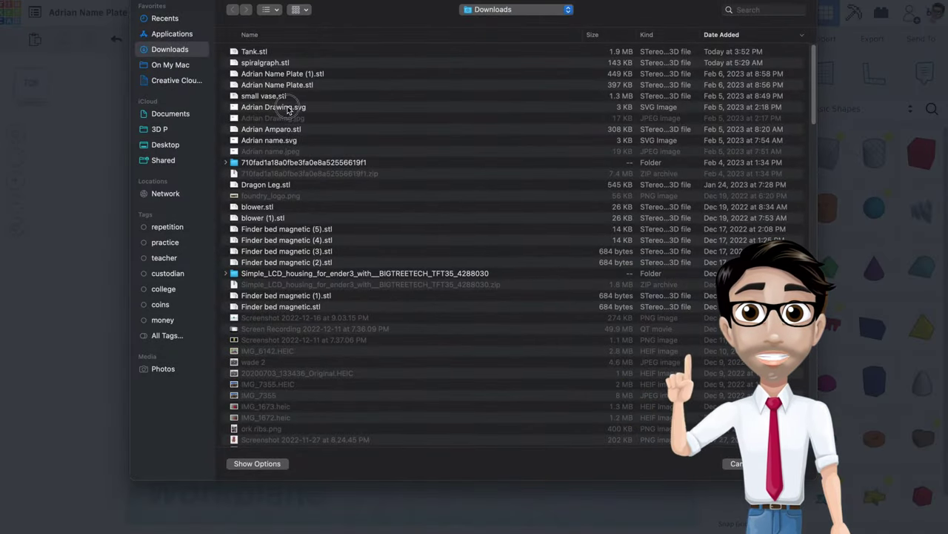
click(288, 108)
key(Return)
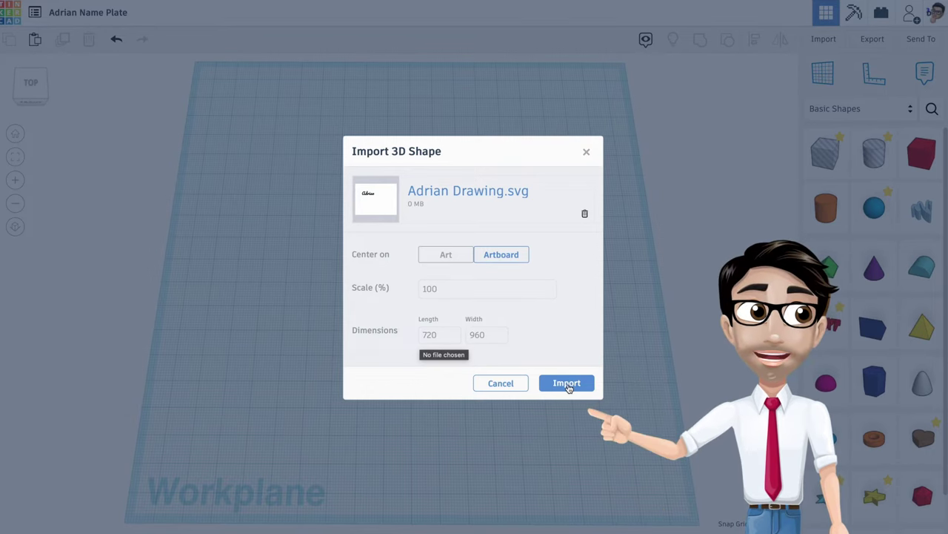
click(567, 383)
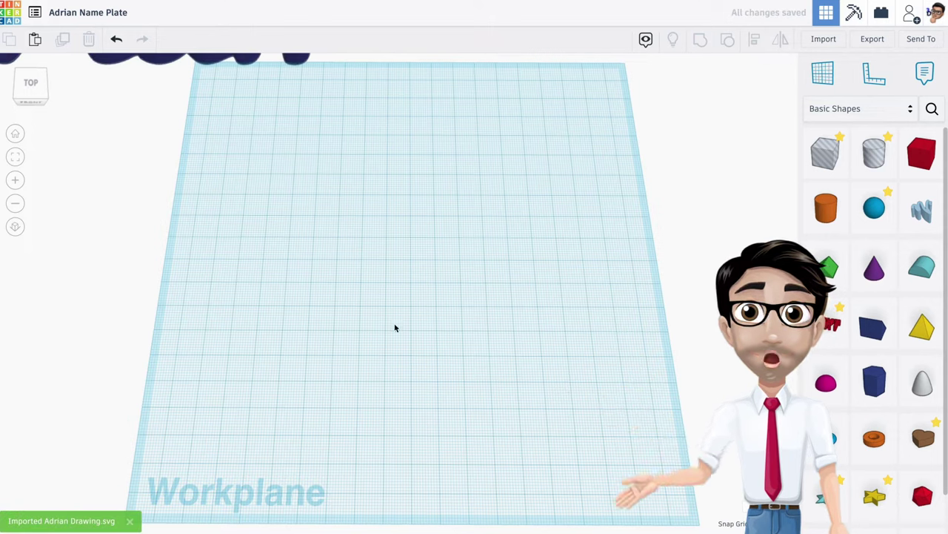
Move the imported Adrian text onto the workplane, scaling it down to about 129.59 × 42.50
scroll(385, 270, down, 4)
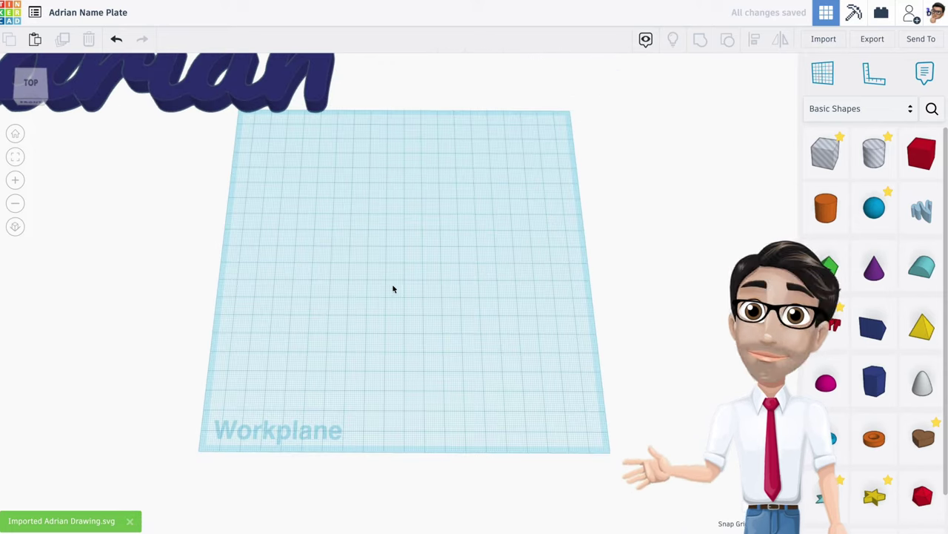
drag(232, 92, 536, 306)
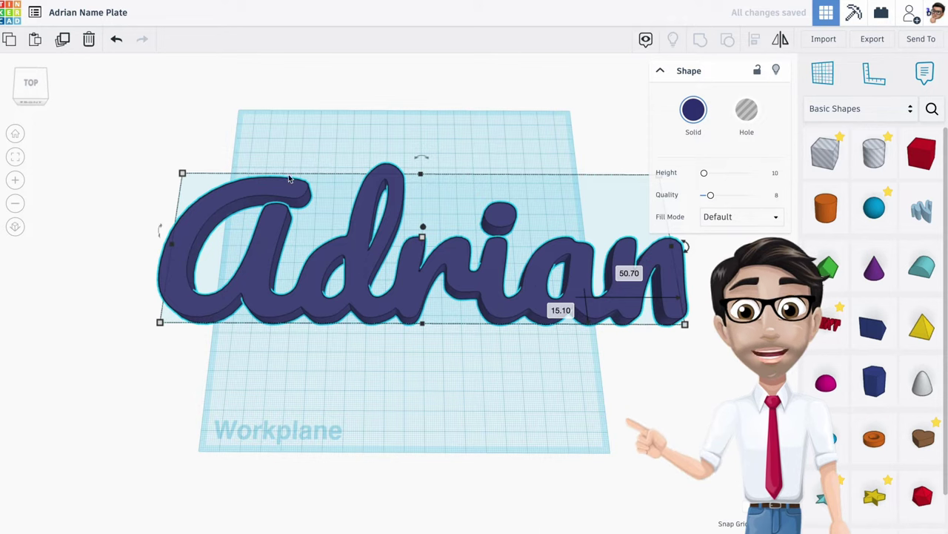
mouse_move(185, 174)
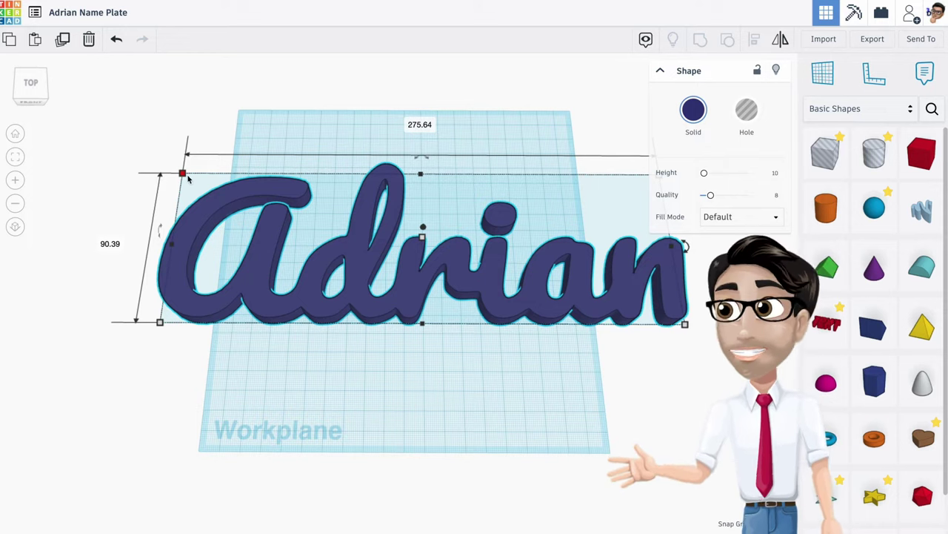
drag(182, 174, 477, 252)
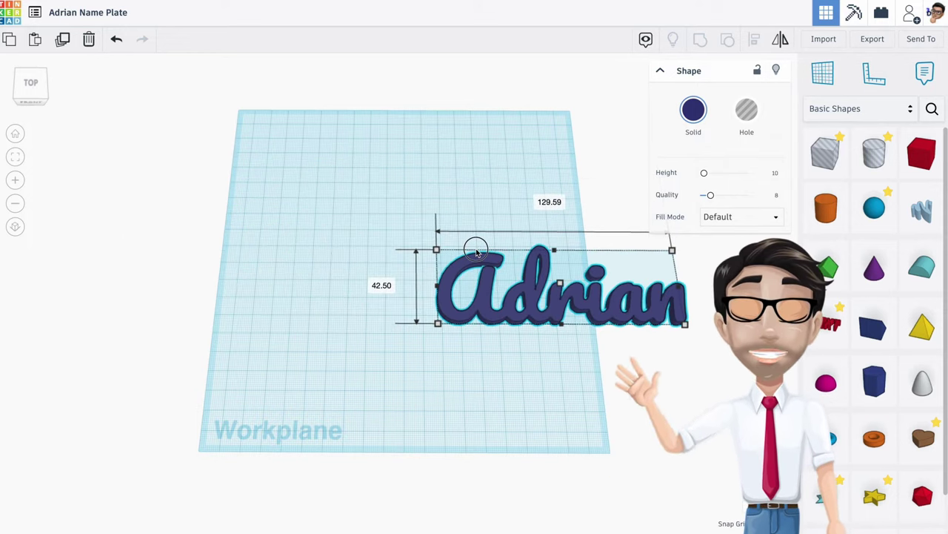
drag(517, 304, 394, 275)
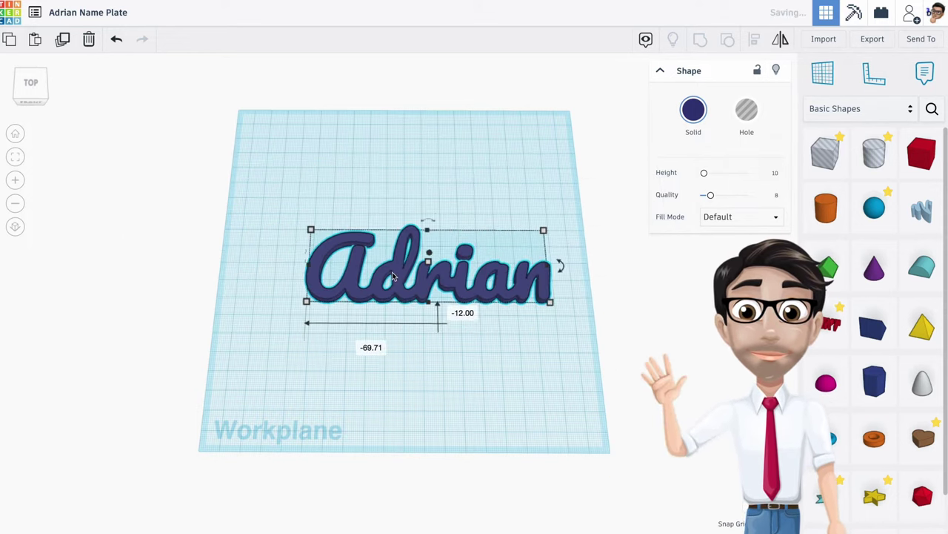
Shrink the text to 80 wide (80.00 × 26.24) and shift it slightly left
mouse_move(312, 229)
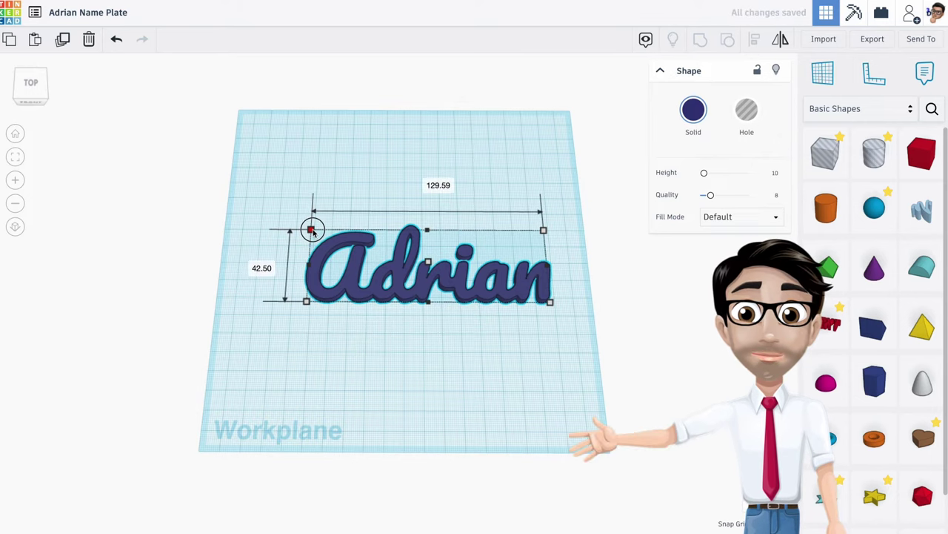
drag(312, 231, 401, 267)
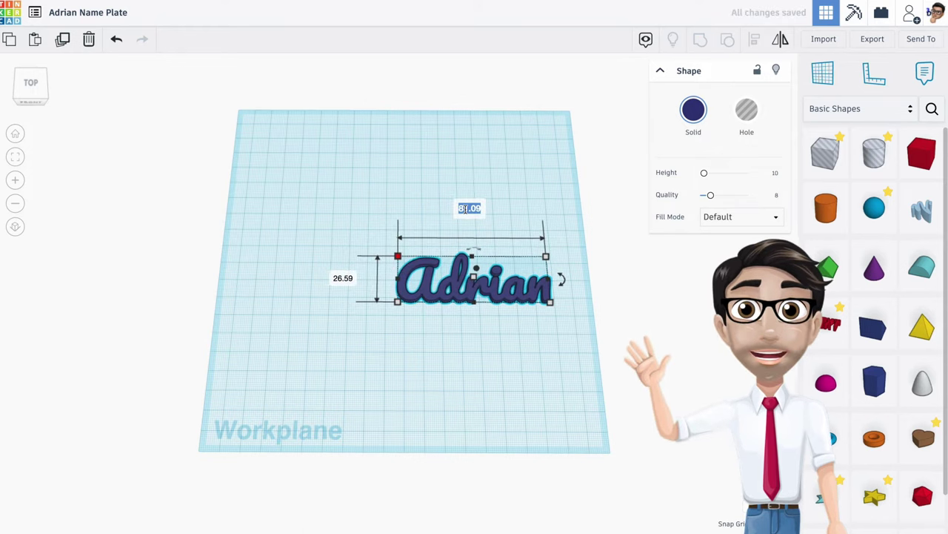
text(80)
key(Return)
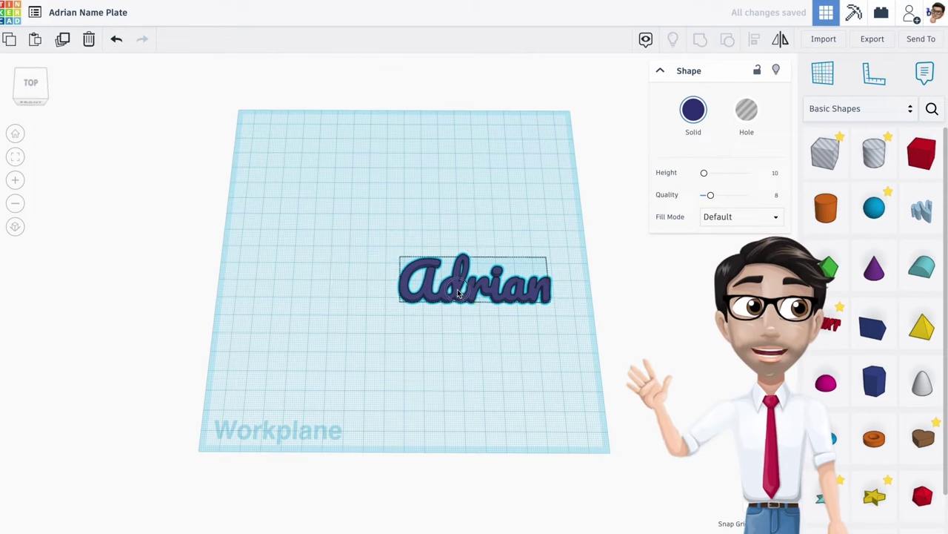
drag(454, 289, 412, 275)
Give the Adrian shape an Outer Line fill mode
scroll(412, 275, up, 5)
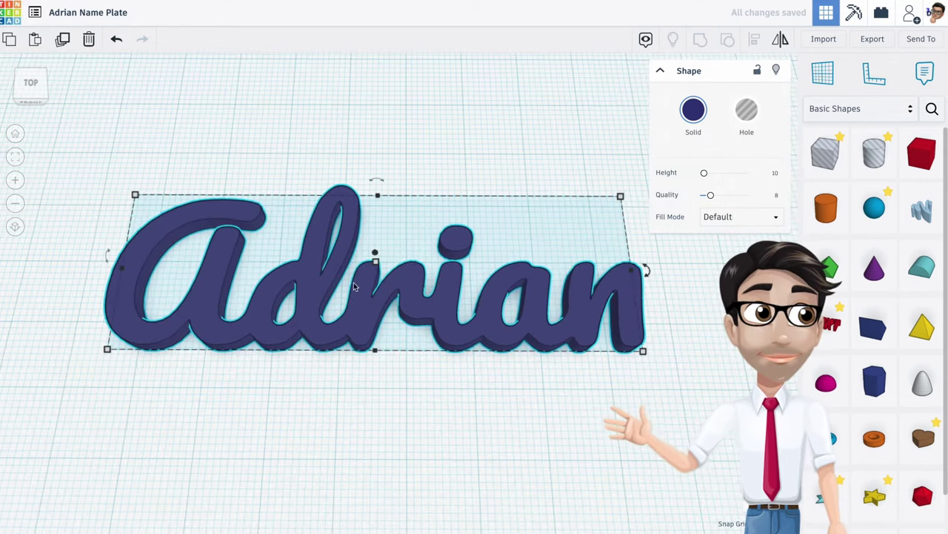
click(448, 308)
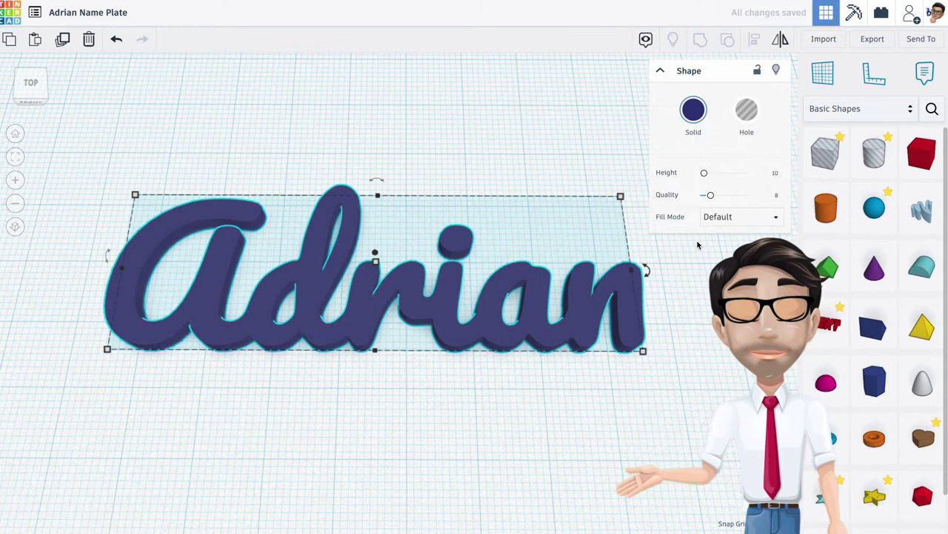
click(738, 218)
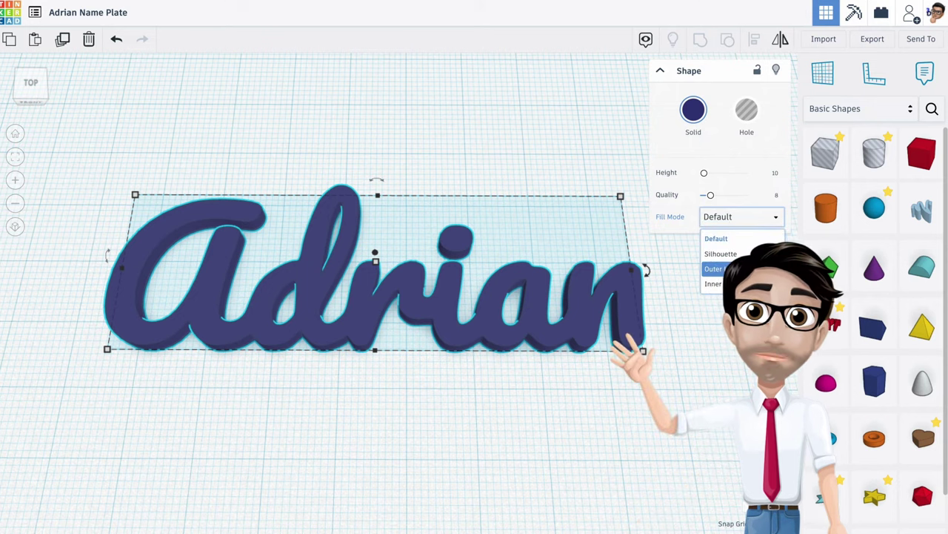
click(713, 268)
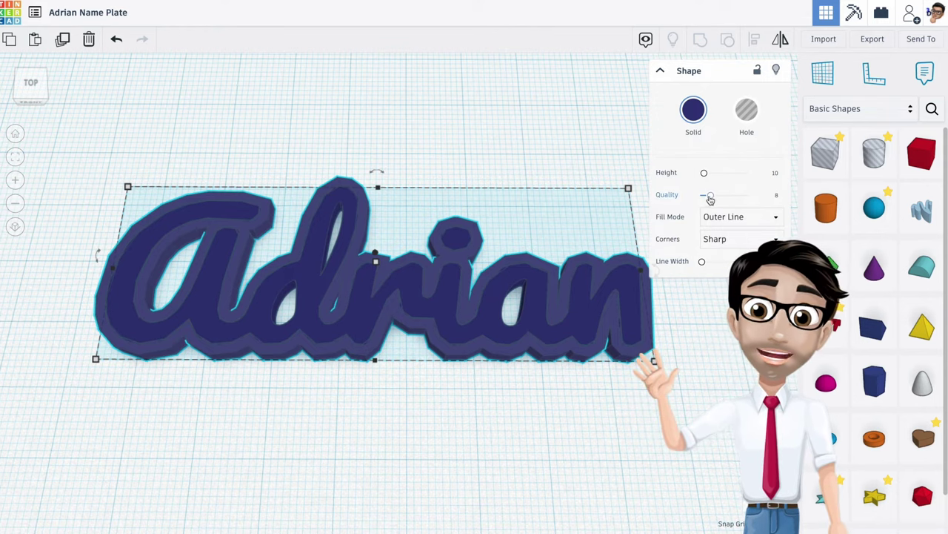
Raise the outline's Quality from 8 to 24 for smoother curves
drag(711, 196, 783, 196)
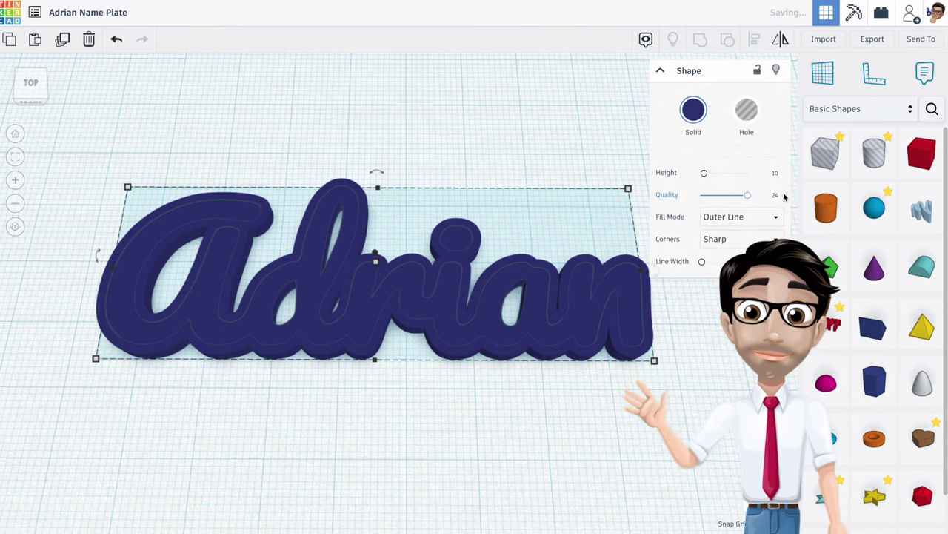
right_drag(569, 284, 525, 289)
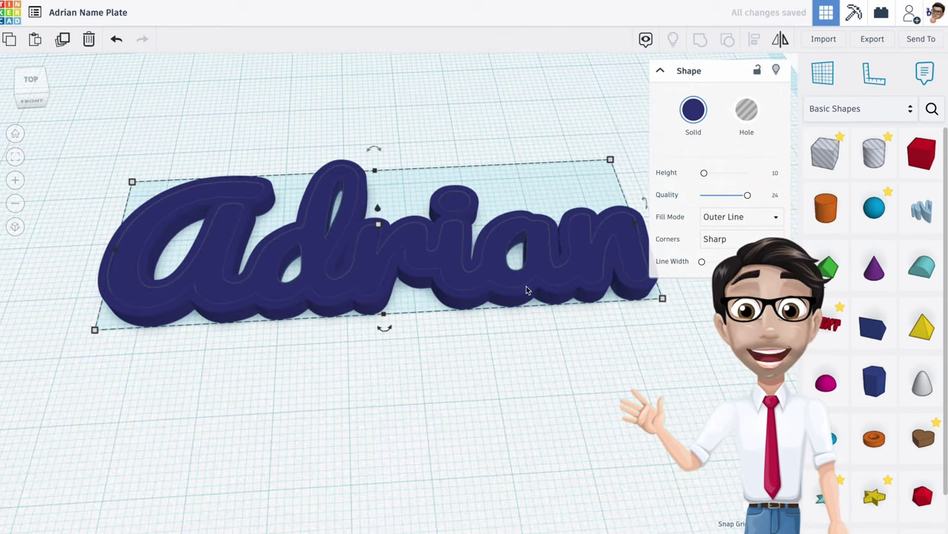
click(693, 116)
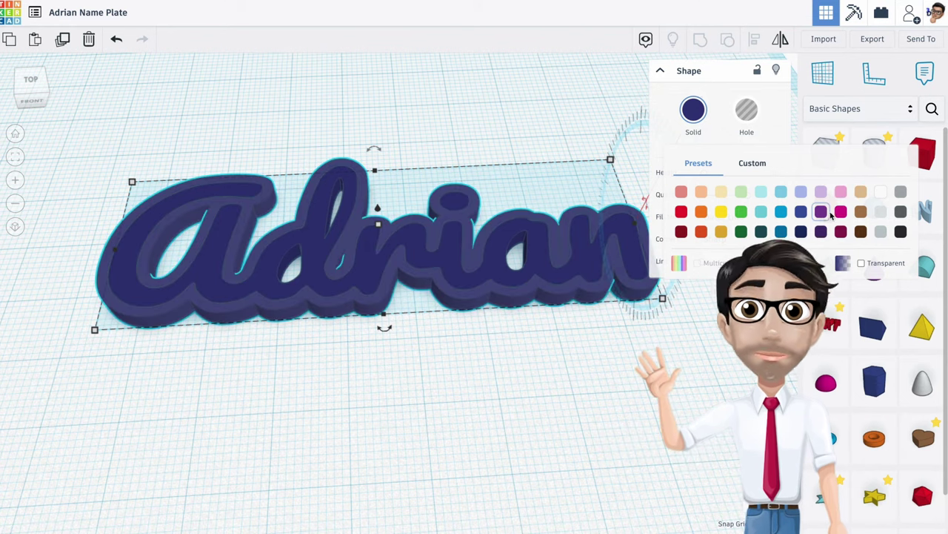
Colour the outline yellow after trying red and green, then select the navy letters
click(683, 213)
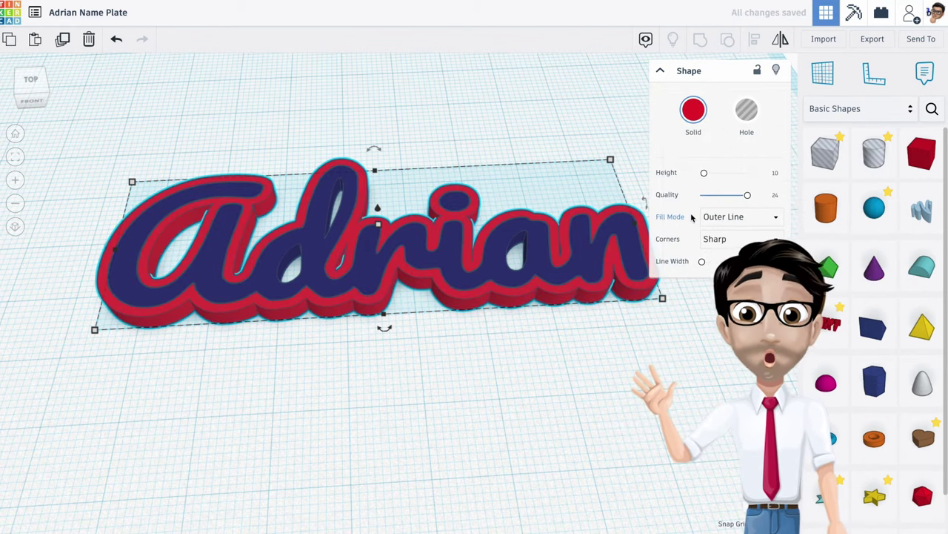
click(694, 114)
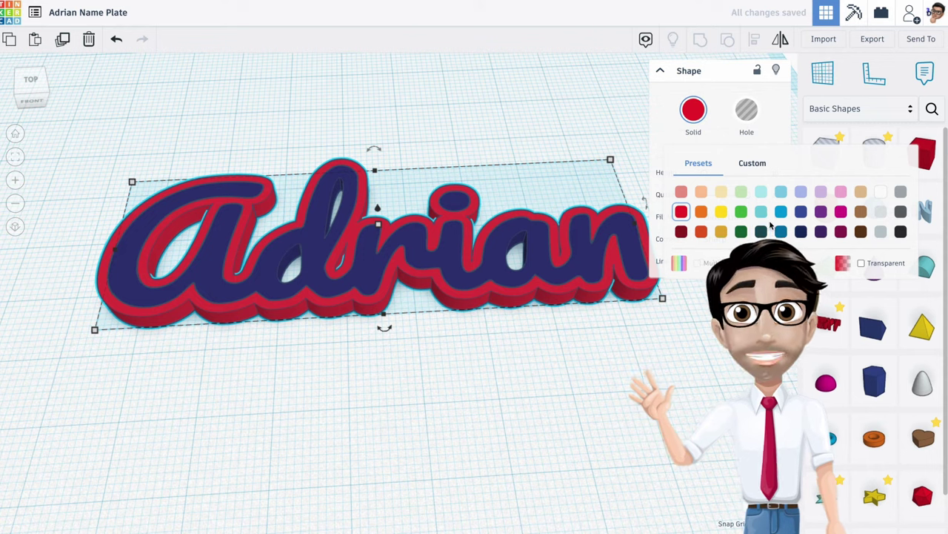
click(741, 212)
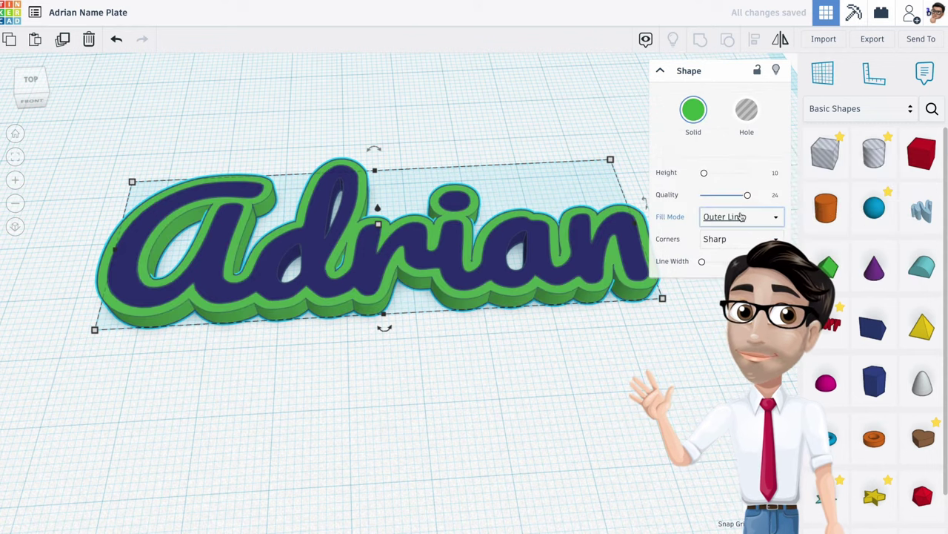
click(701, 119)
click(721, 213)
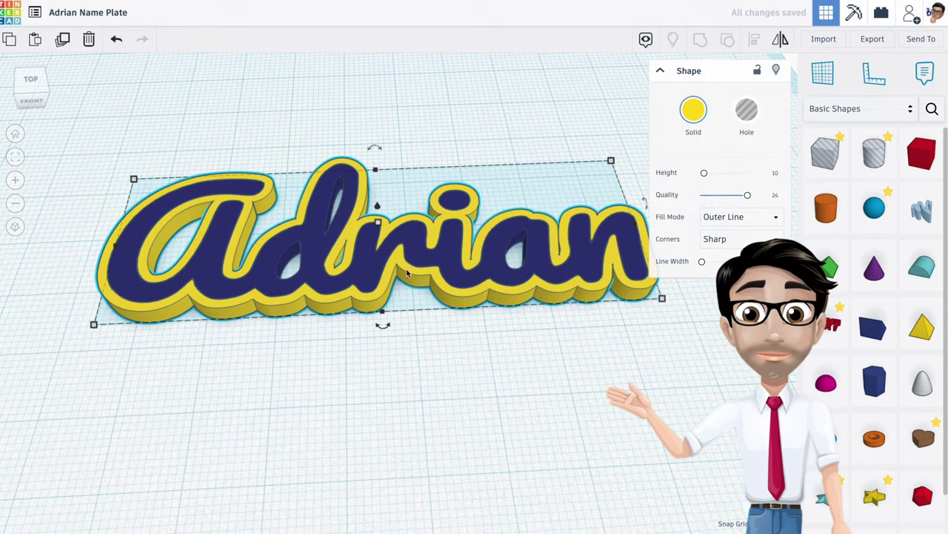
click(386, 257)
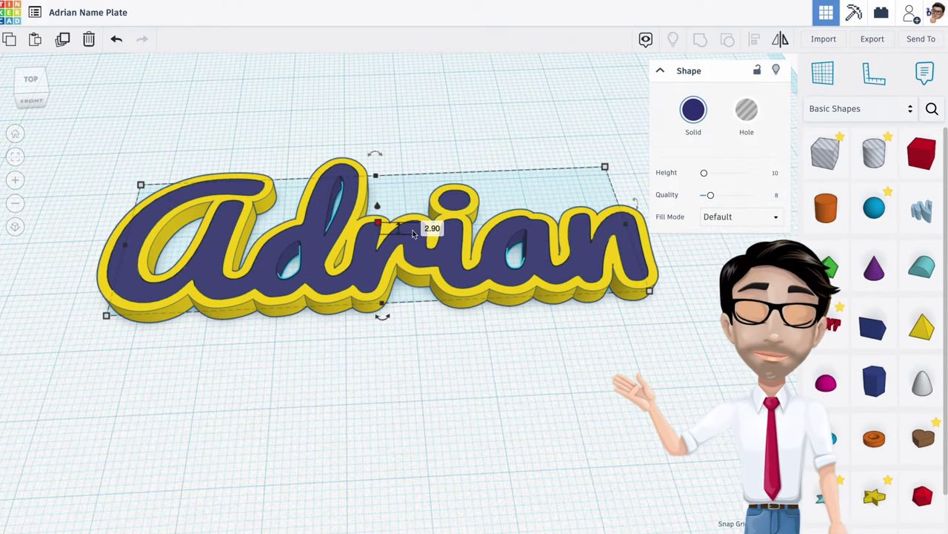
Raise the navy letters to elevation 5.00 and set the yellow base to 2.50
text(5)
key(Return)
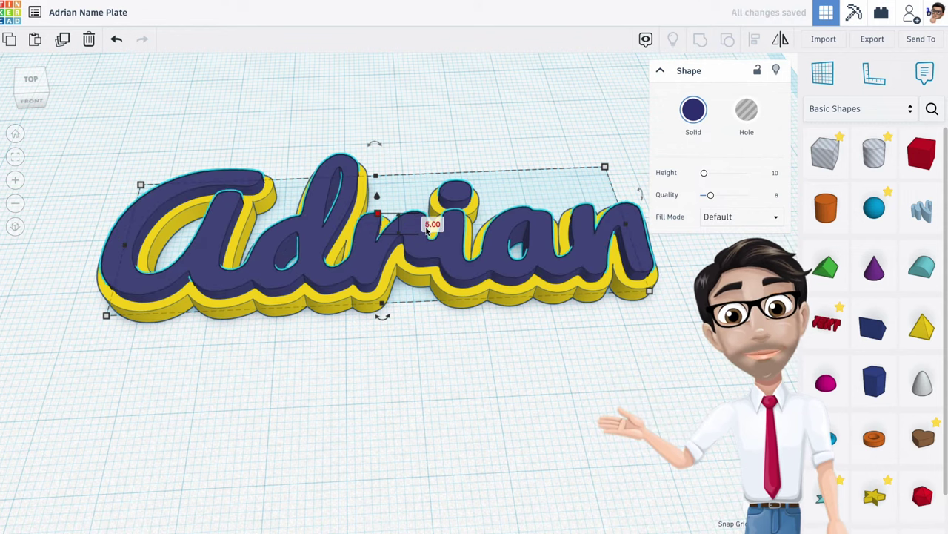
click(394, 256)
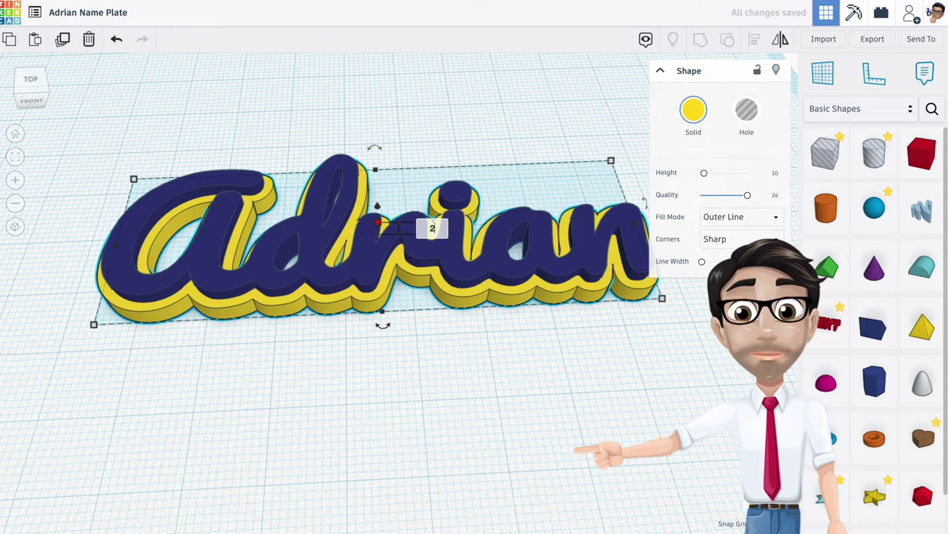
text(2.5)
key(Return)
Enlarge the yellow outline base slightly to 83.22 mm wide
right_drag(410, 276, 426, 353)
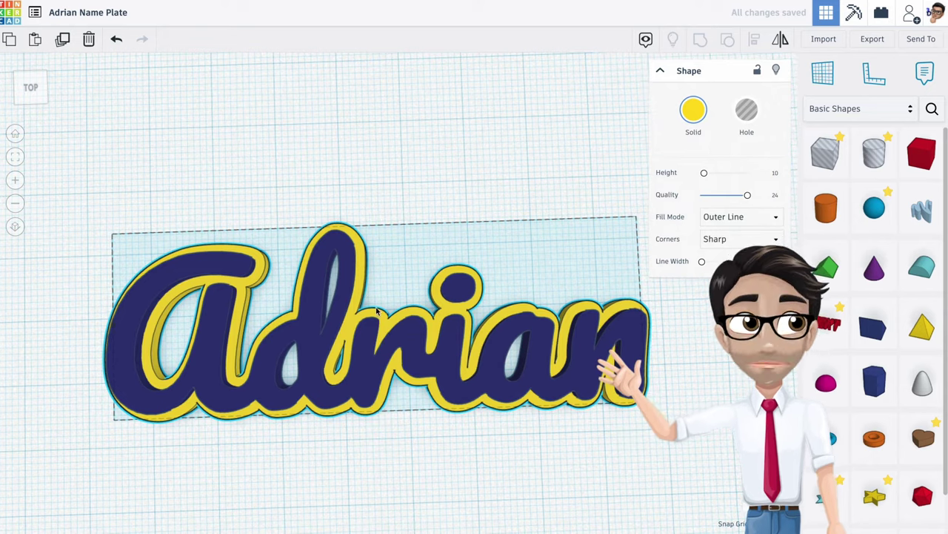
middle_drag(365, 296, 351, 279)
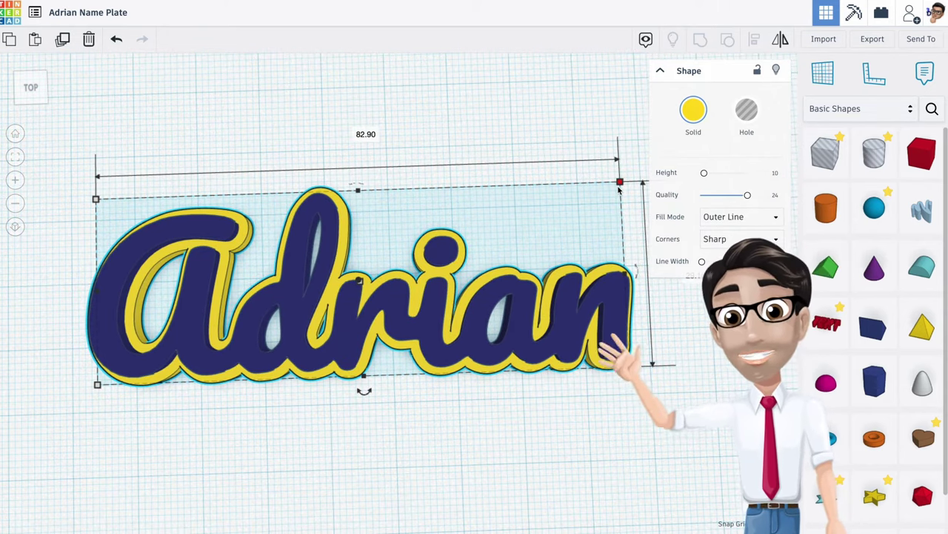
drag(619, 185, 620, 180)
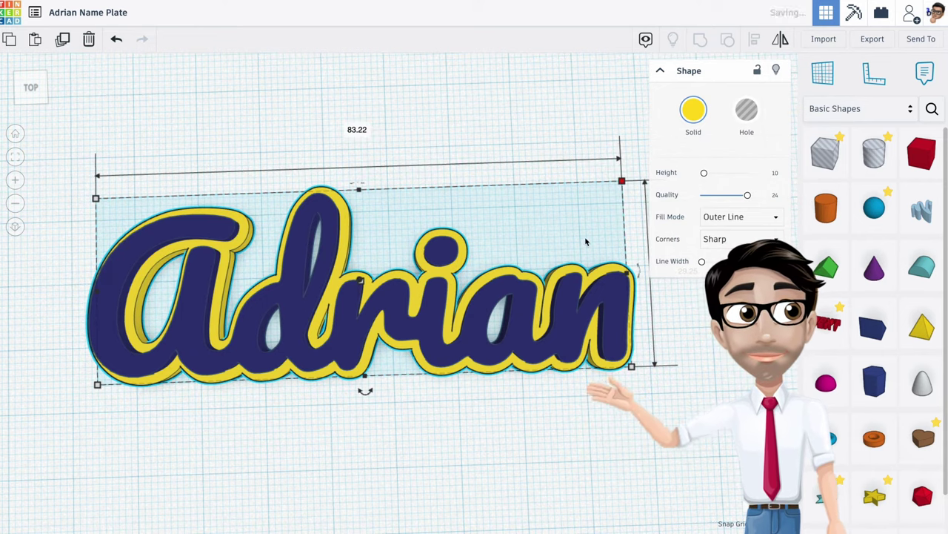
right_drag(364, 381, 493, 311)
click(487, 368)
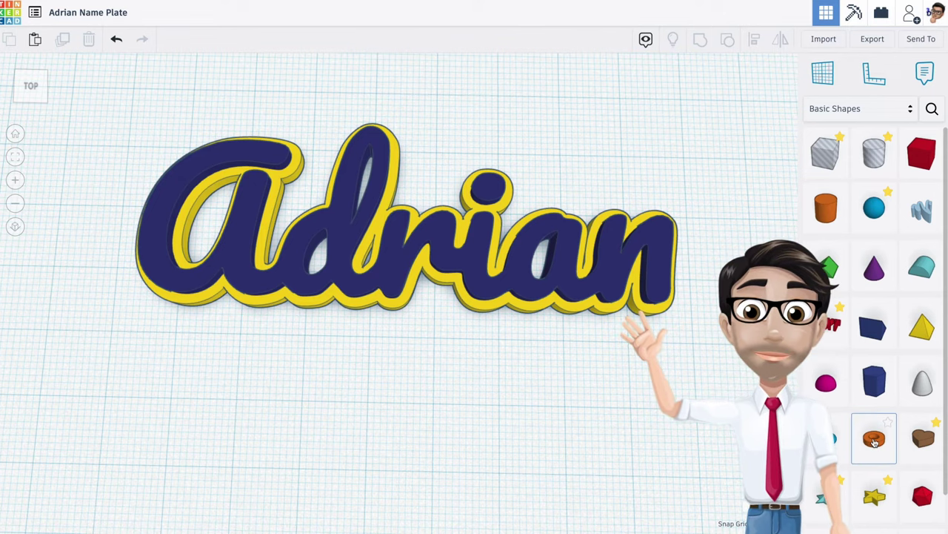
Place a Tube on the letter A and flatten it to 2 high
drag(875, 441, 182, 178)
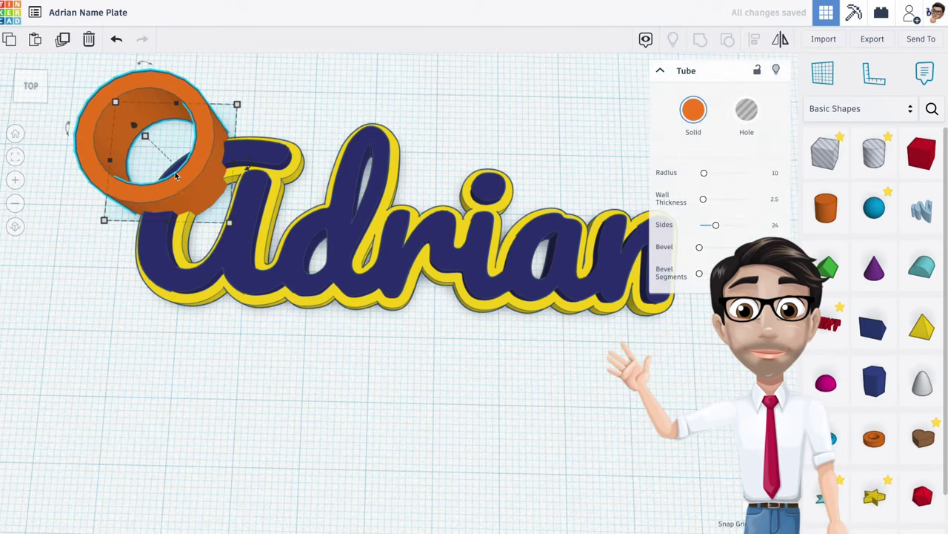
mouse_move(182, 178)
right_down()
mouse_move(175, 141)
mouse_move(181, 161)
right_up()
mouse_move(172, 95)
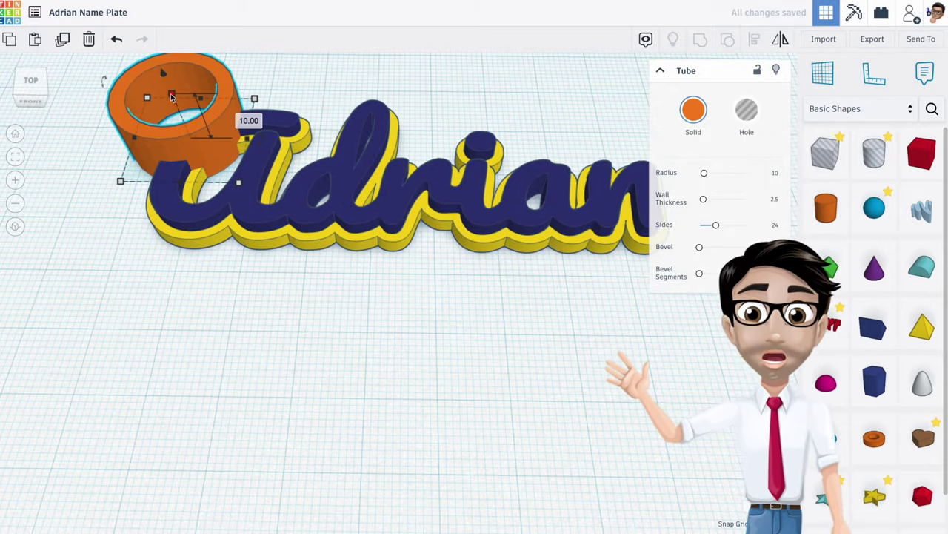
click(239, 116)
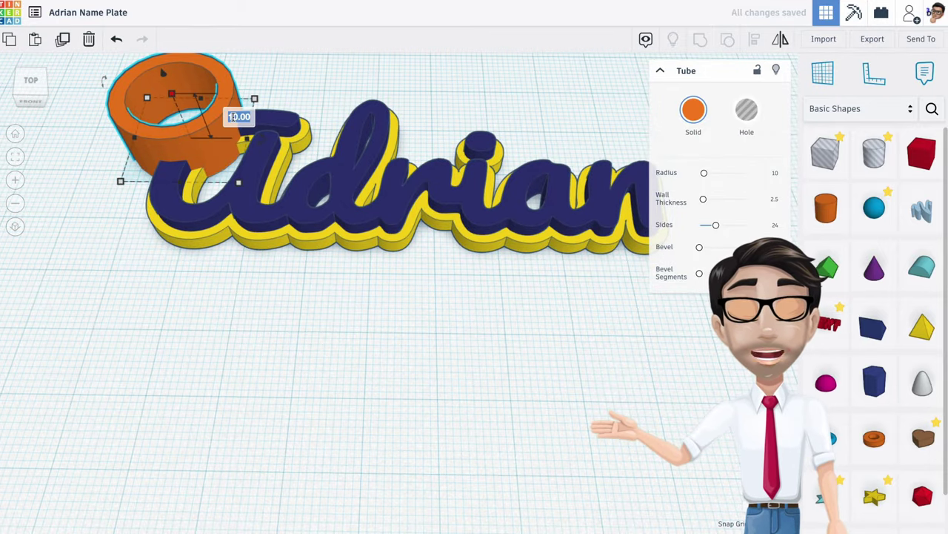
text(2.)
key(Return)
Move the ring to the upper left of the letter A, checking it from several angles
right_drag(245, 133, 300, 196)
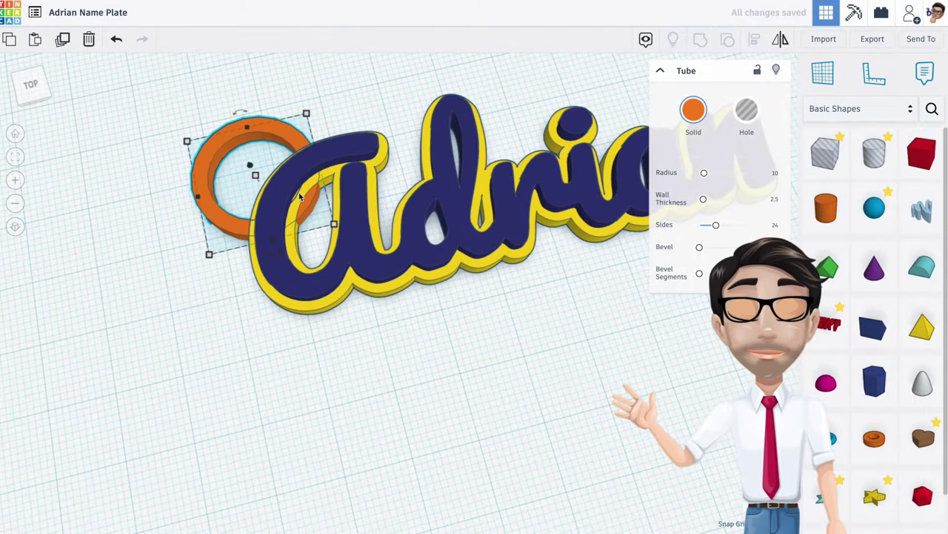
drag(237, 222, 220, 220)
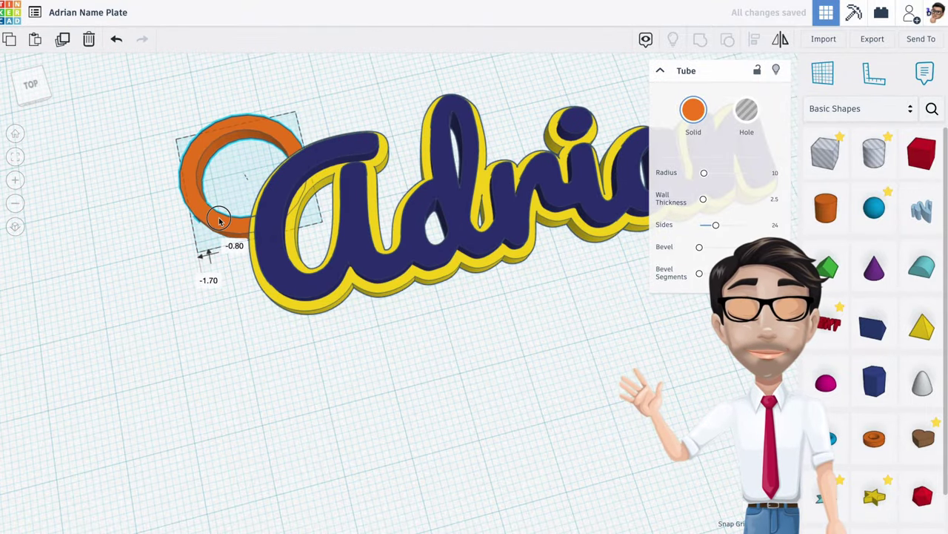
right_drag(219, 220, 324, 244)
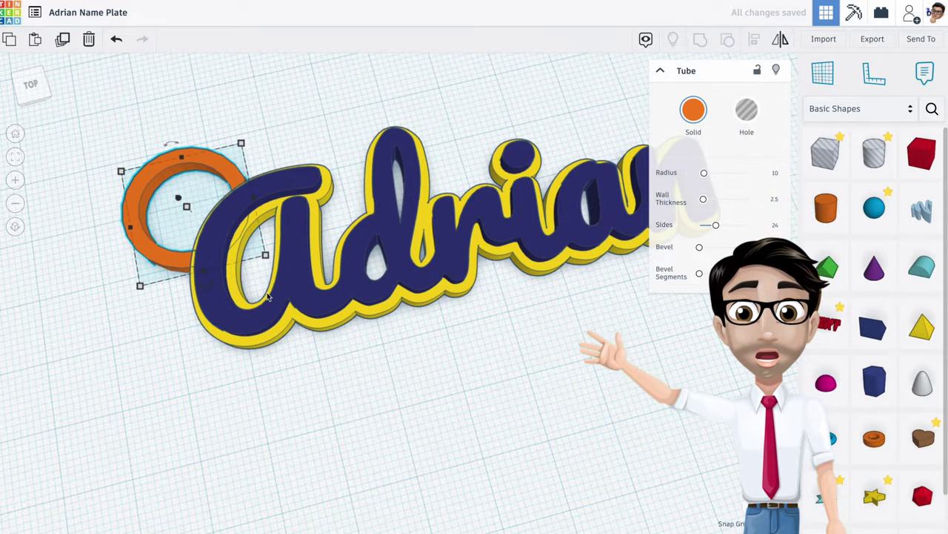
right_drag(445, 257, 382, 295)
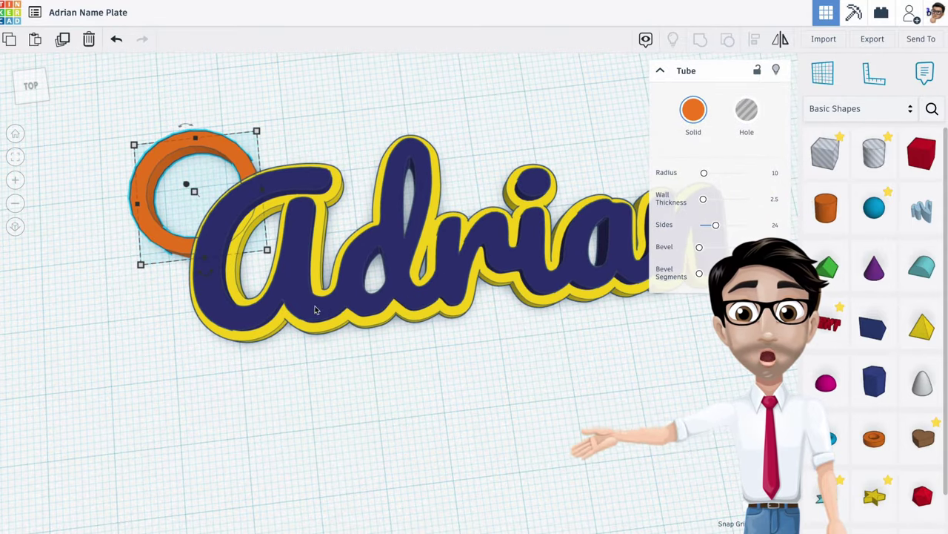
right_drag(333, 306, 310, 301)
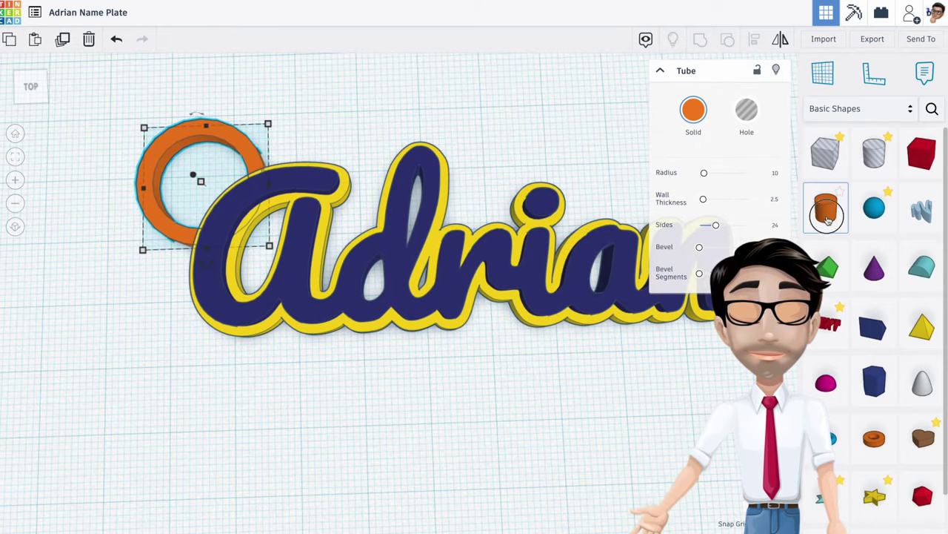
drag(828, 220, 384, 392)
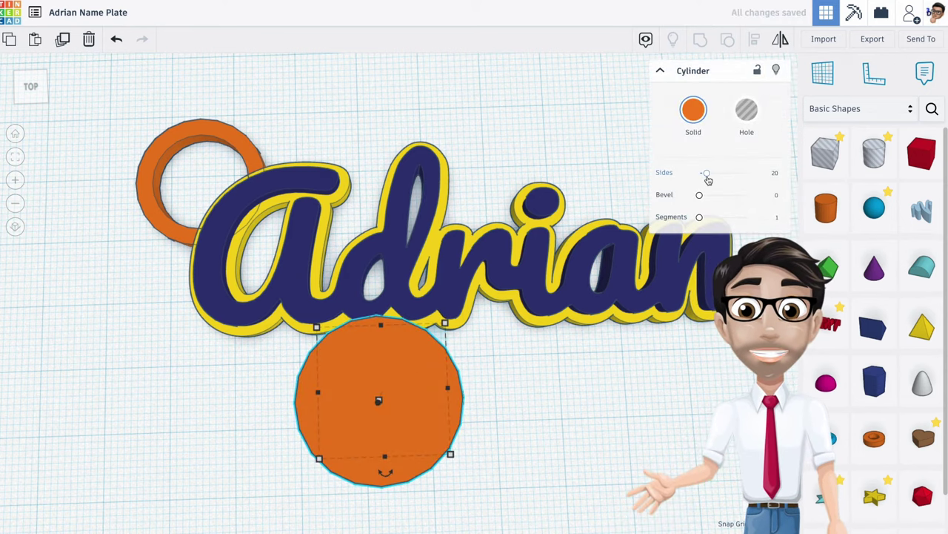
Shape the cylinder into a smooth 64-sided oval, 2.50 high and about 18 × 6 mm
drag(708, 179, 714, 178)
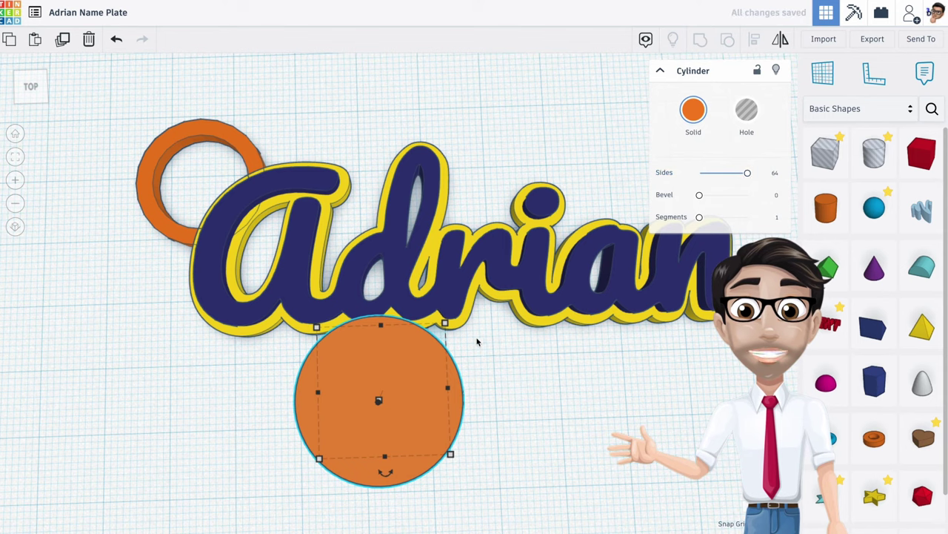
drag(446, 324, 462, 366)
right_drag(438, 398, 428, 301)
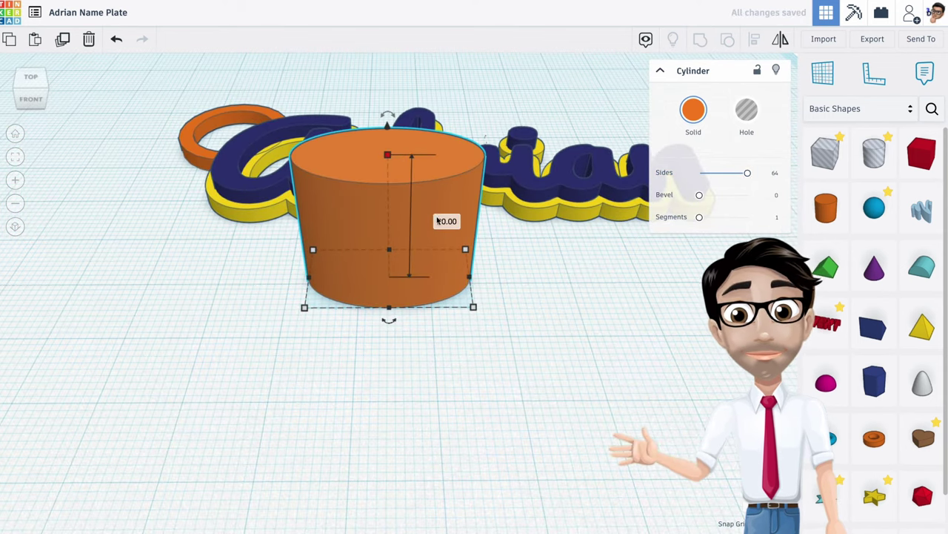
key(Return)
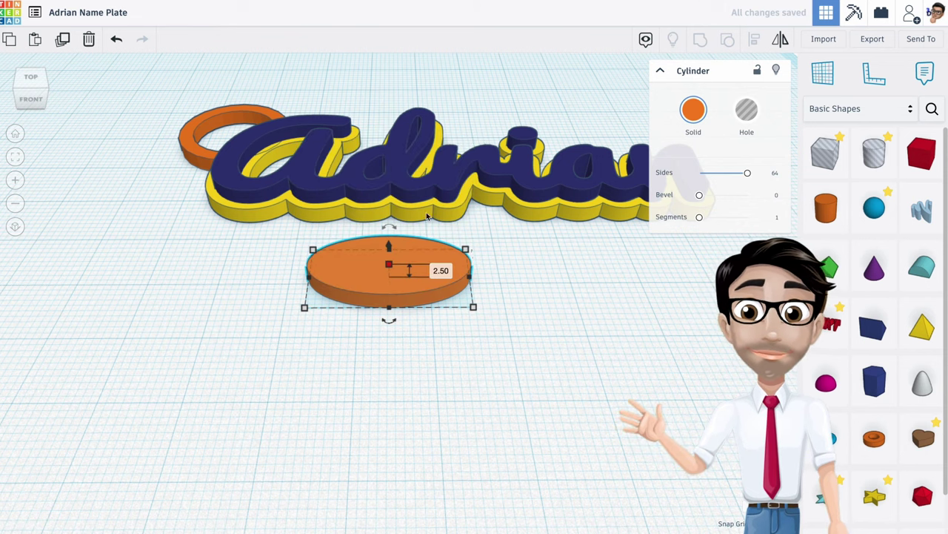
drag(470, 312, 464, 263)
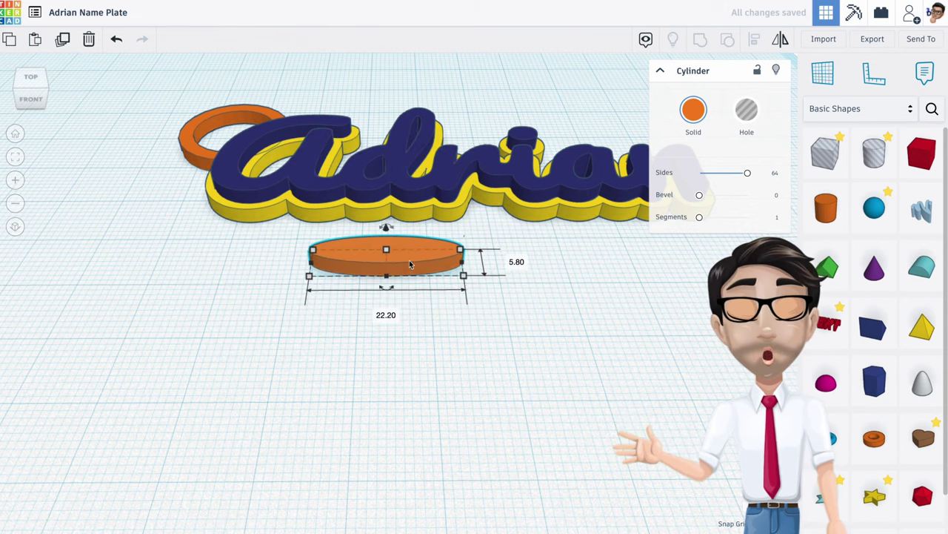
drag(404, 256, 324, 185)
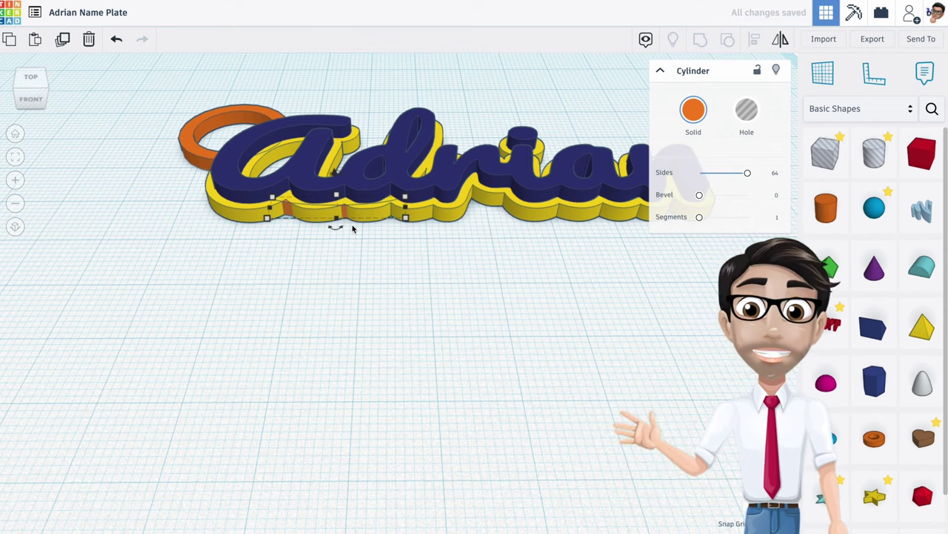
drag(342, 217, 373, 360)
right_drag(372, 360, 477, 394)
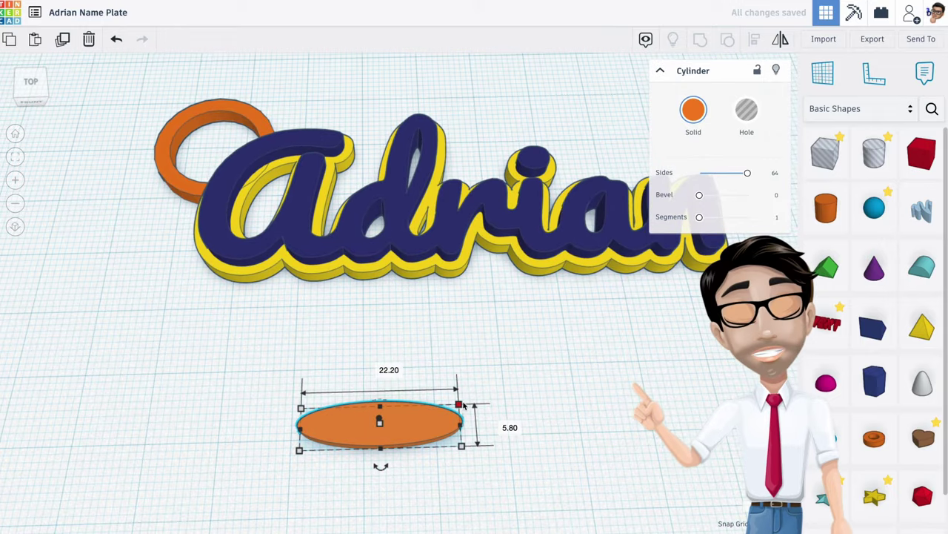
drag(461, 404, 430, 403)
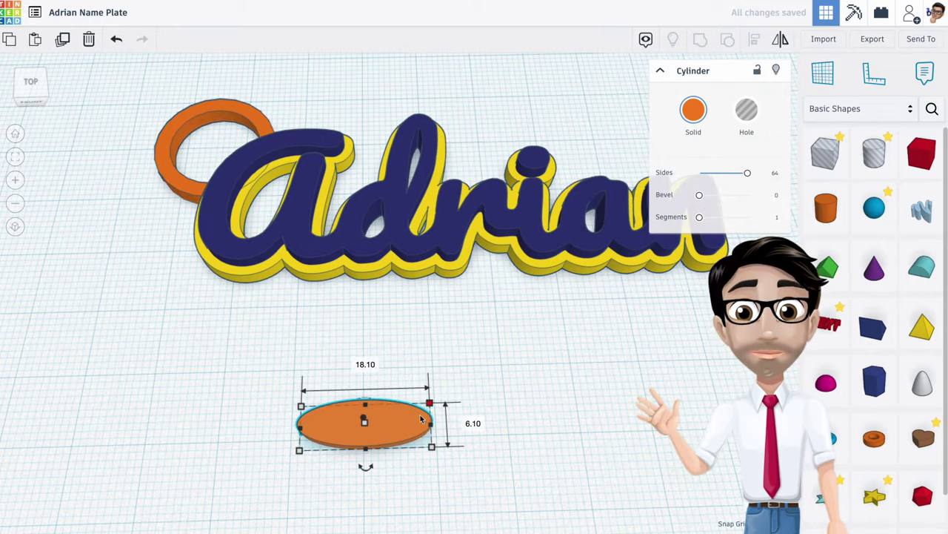
Delete the orange cylinder and thicken the tube's wall to 4.052
key(Delete)
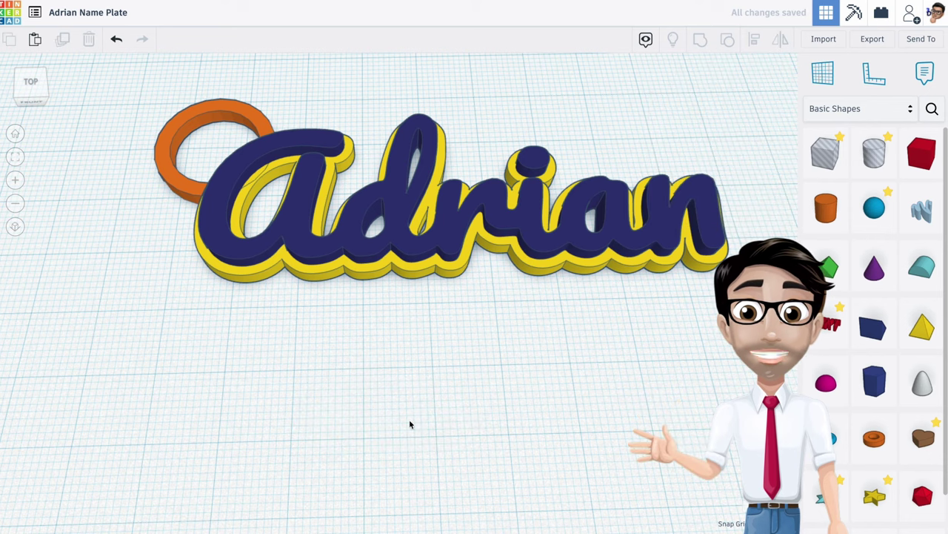
right_drag(331, 296, 229, 186)
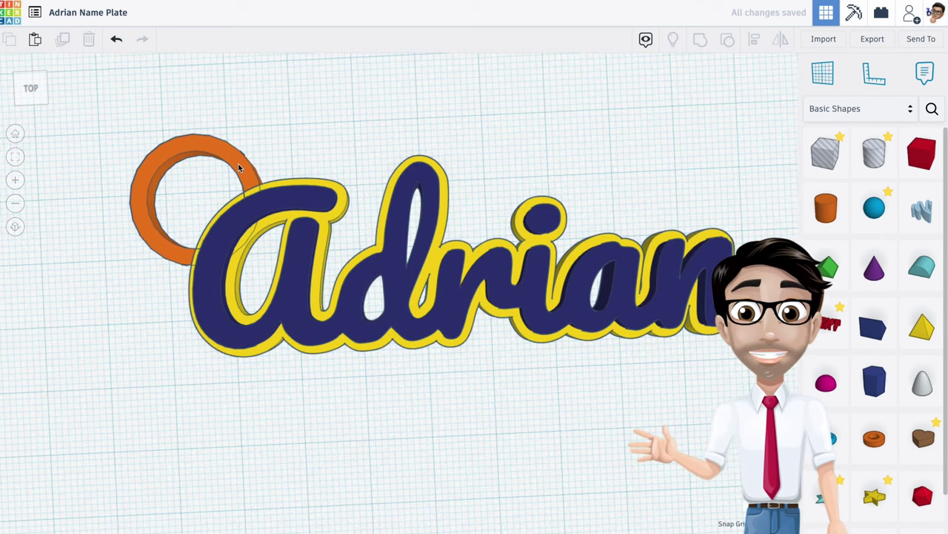
click(239, 168)
drag(704, 201, 708, 201)
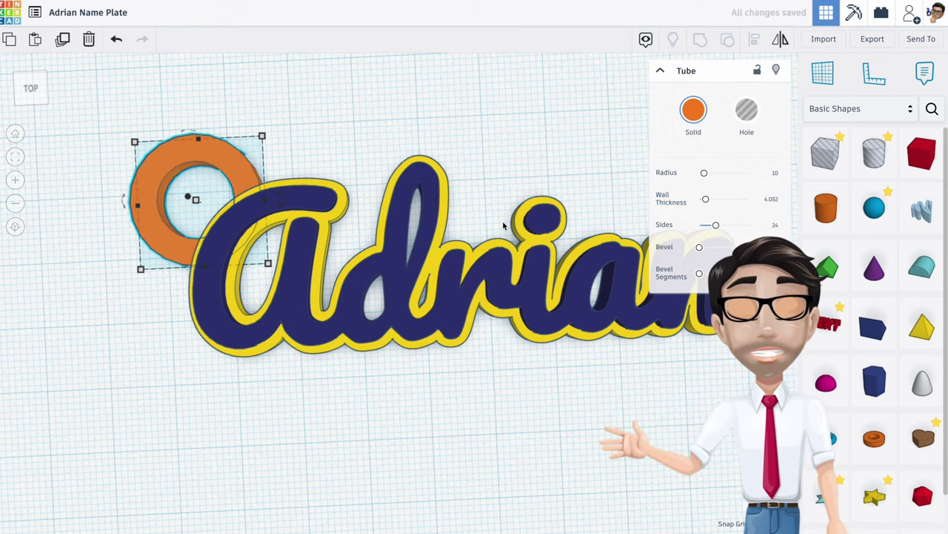
Make the keyring tube yellow to match the outline base
middle_drag(504, 225, 544, 173)
click(693, 109)
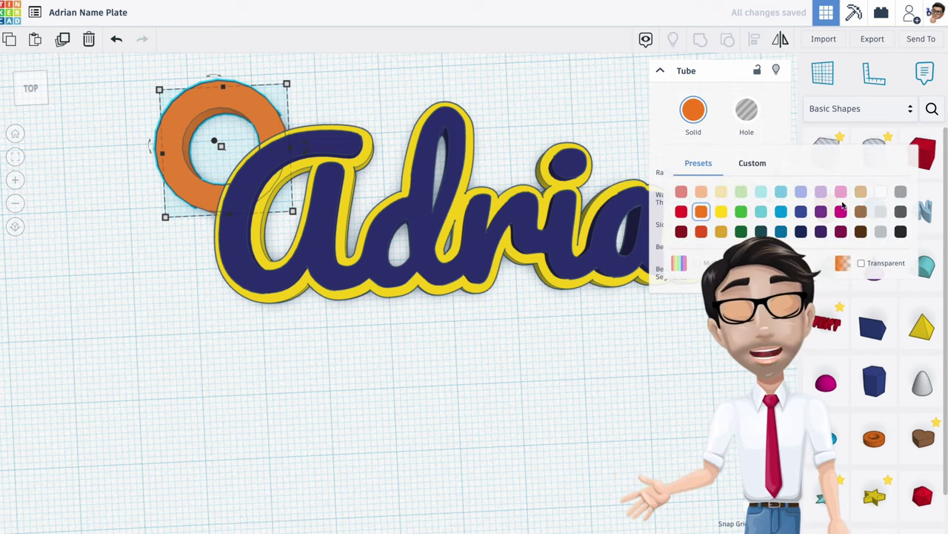
click(721, 212)
right_drag(593, 207, 459, 247)
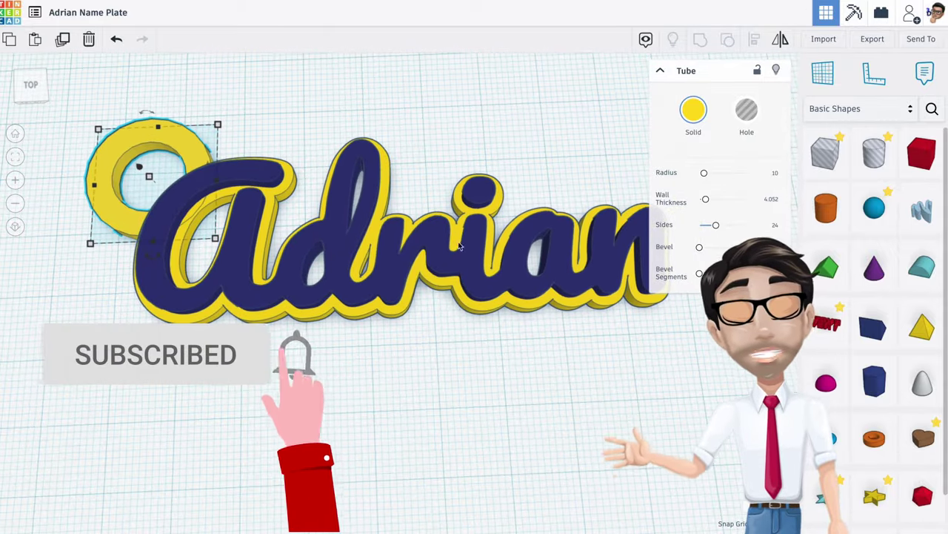
right_drag(440, 313, 423, 301)
click(423, 301)
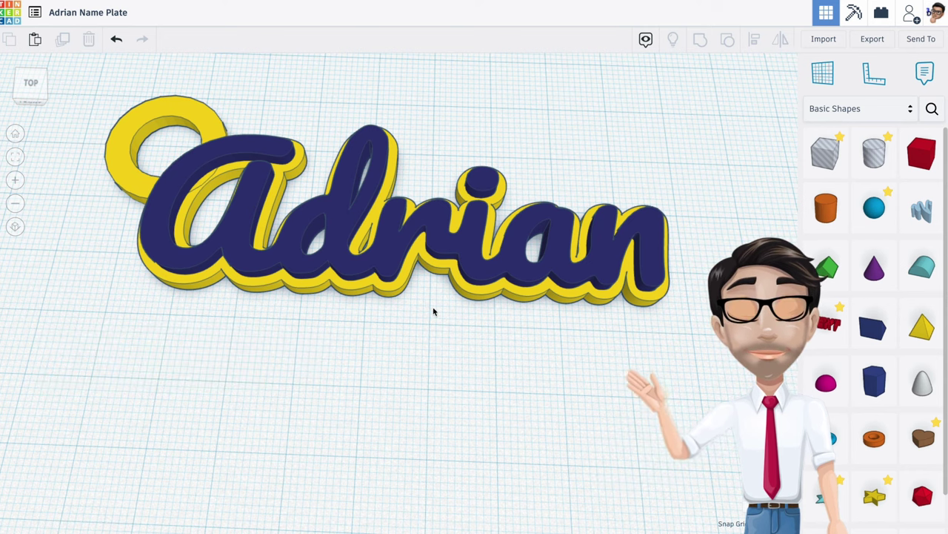
mouse_move(429, 291)
right_down()
mouse_move(435, 318)
mouse_move(431, 306)
right_up()
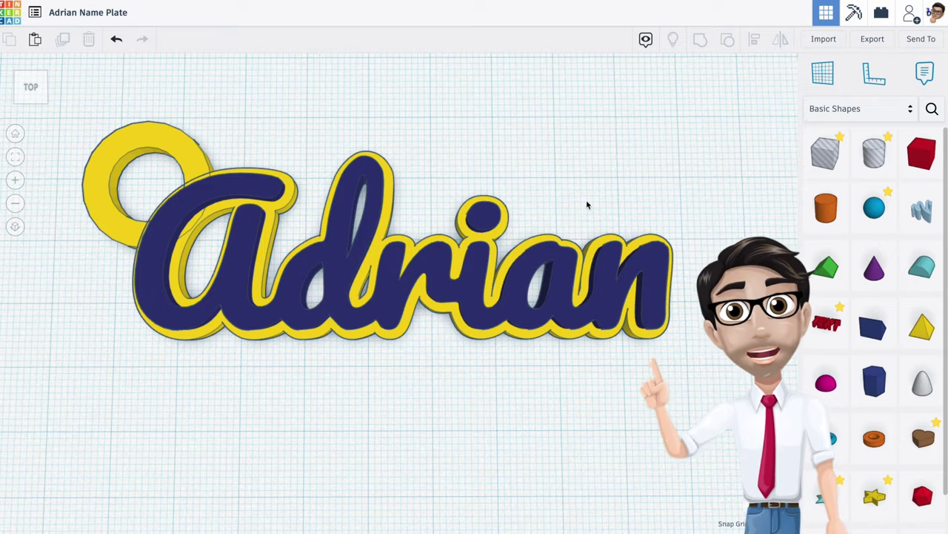